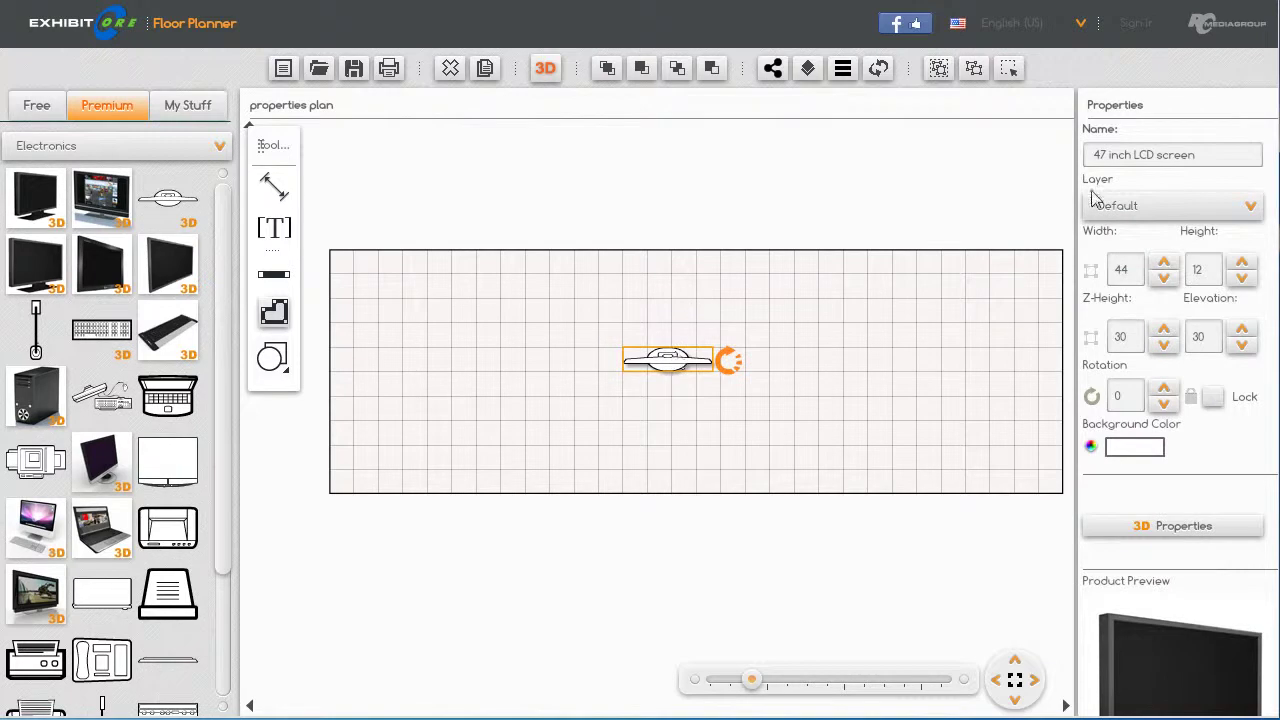
- Select the 47 inch LCD screen on the plan and look through its layer choices, keeping Default
{"action": "left_click", "coordinate": [900, 333]}
{"action": "left_click", "coordinate": [658, 368]}
{"action": "left_click", "coordinate": [1250, 207]}
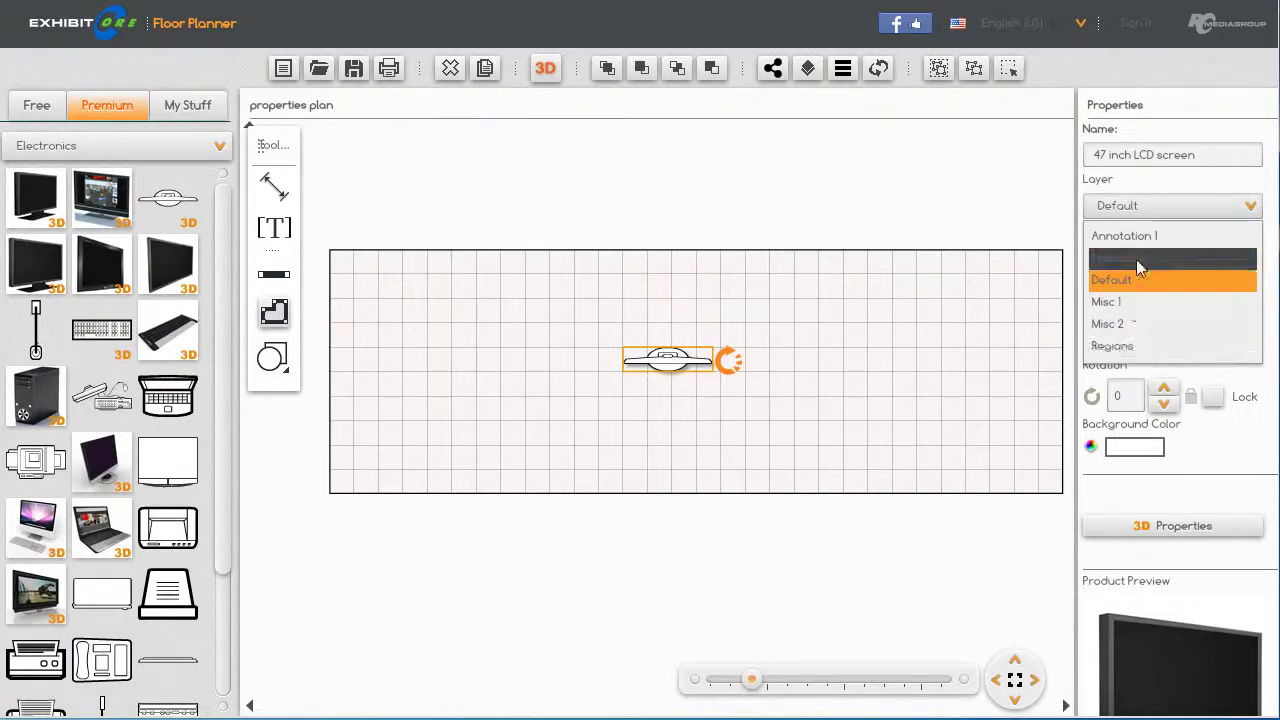
{"action": "left_click", "coordinate": [1157, 215]}
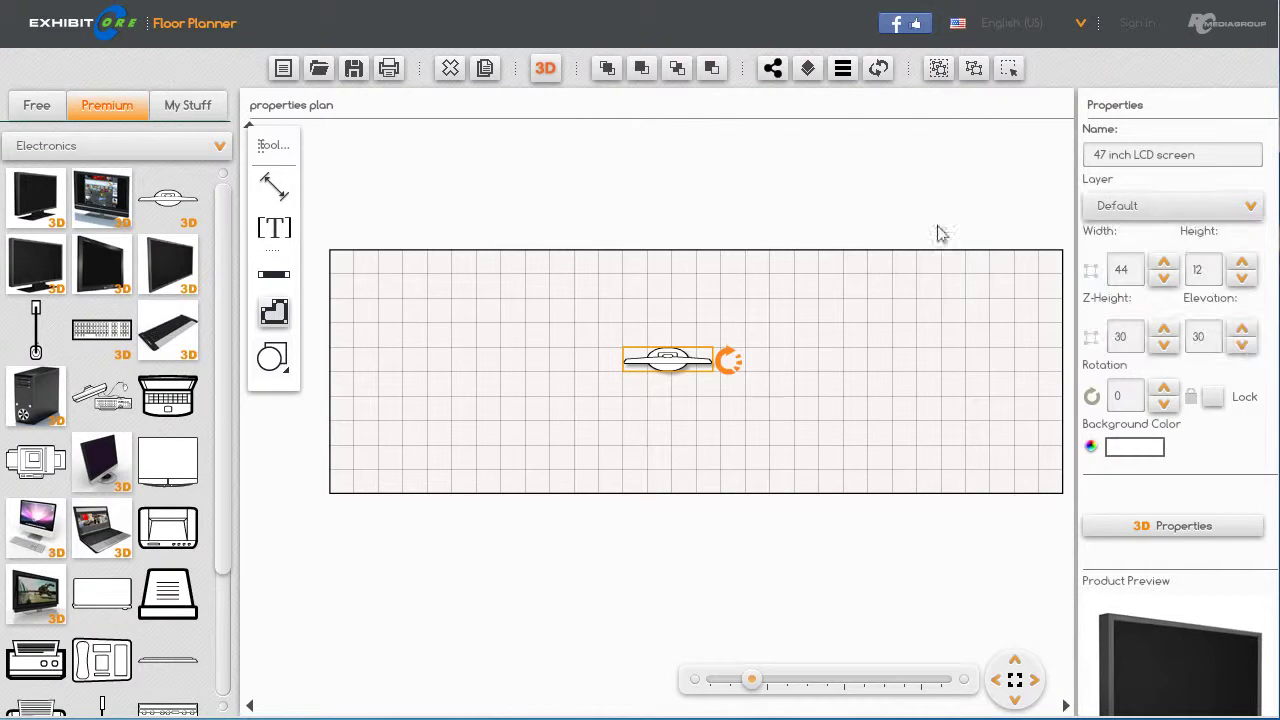
- Set the LCD screen's width to 75 and its height to 24
{"action": "double_click", "coordinate": [1134, 270]}
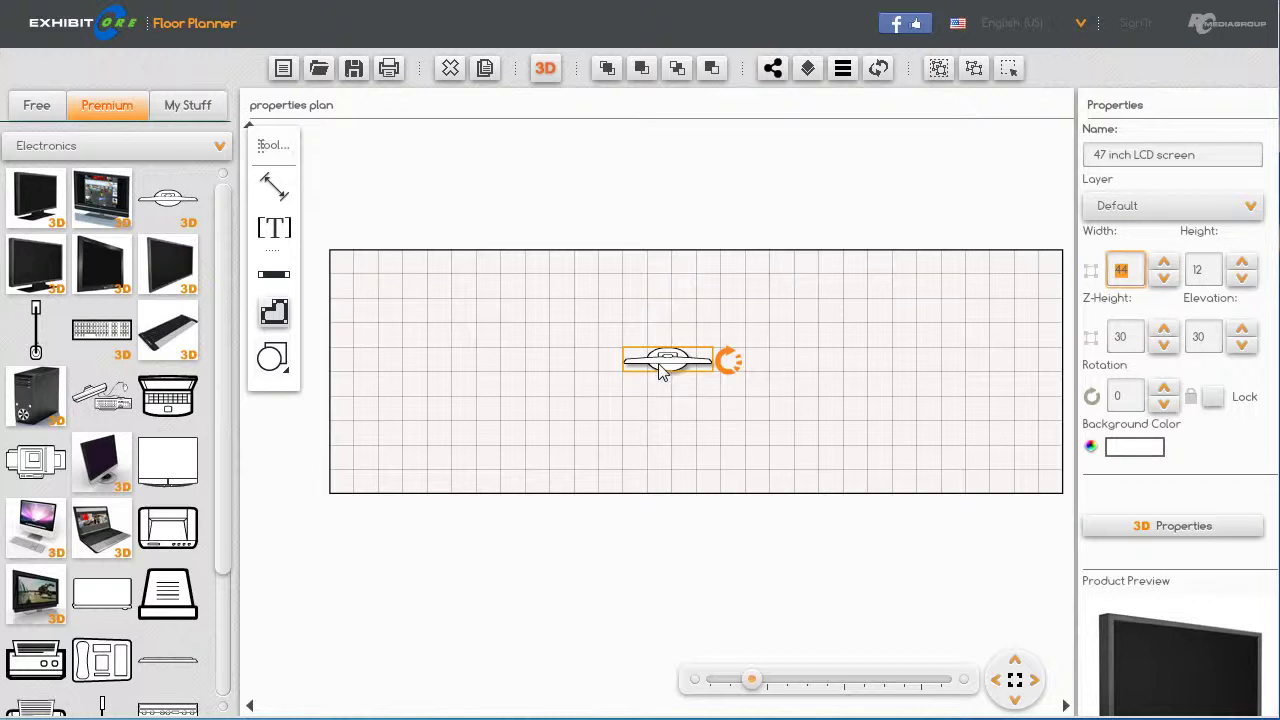
{"action": "type", "text": "75"}
{"action": "key", "text": "Return"}
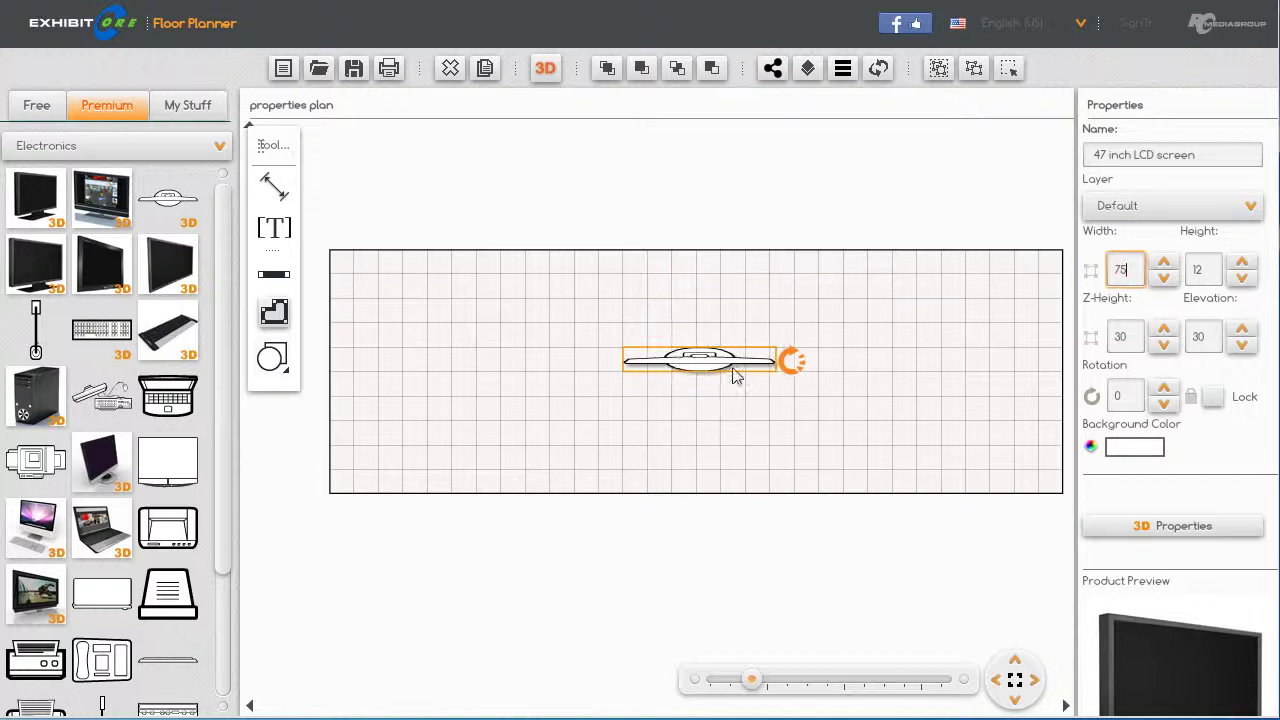
{"action": "double_click", "coordinate": [1192, 272]}
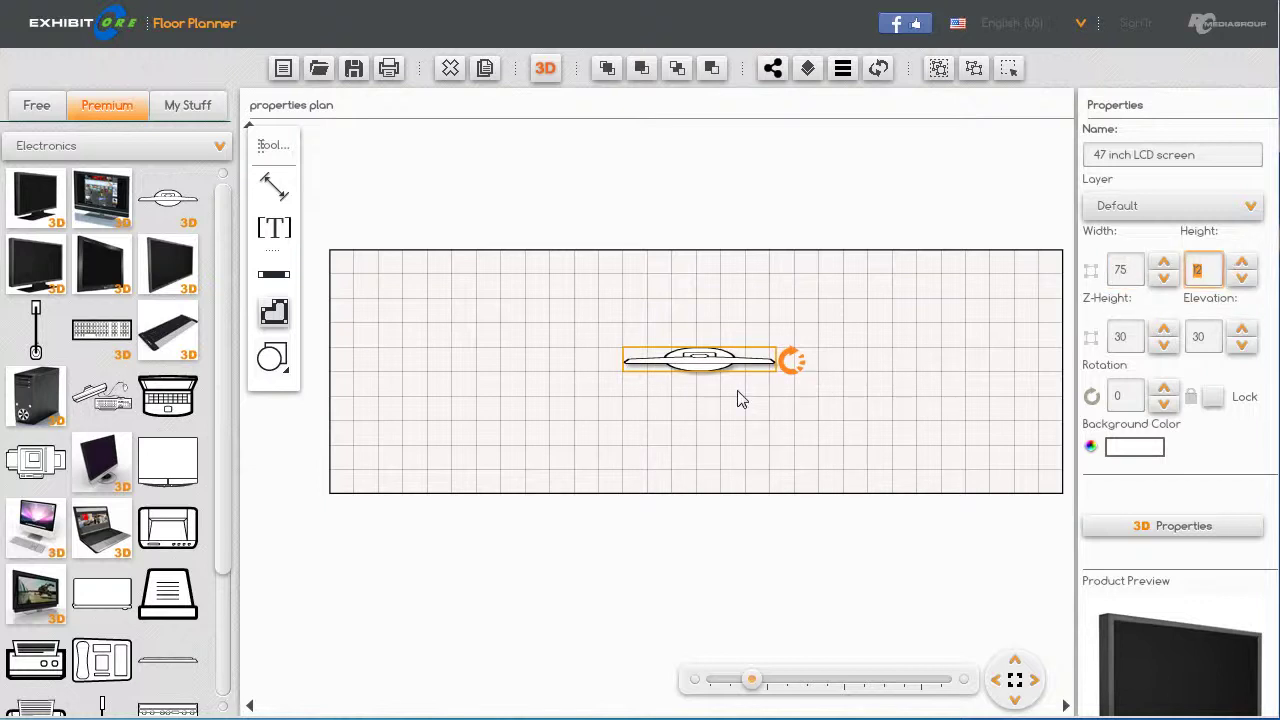
{"action": "type", "text": "24"}
{"action": "key", "text": "Return"}
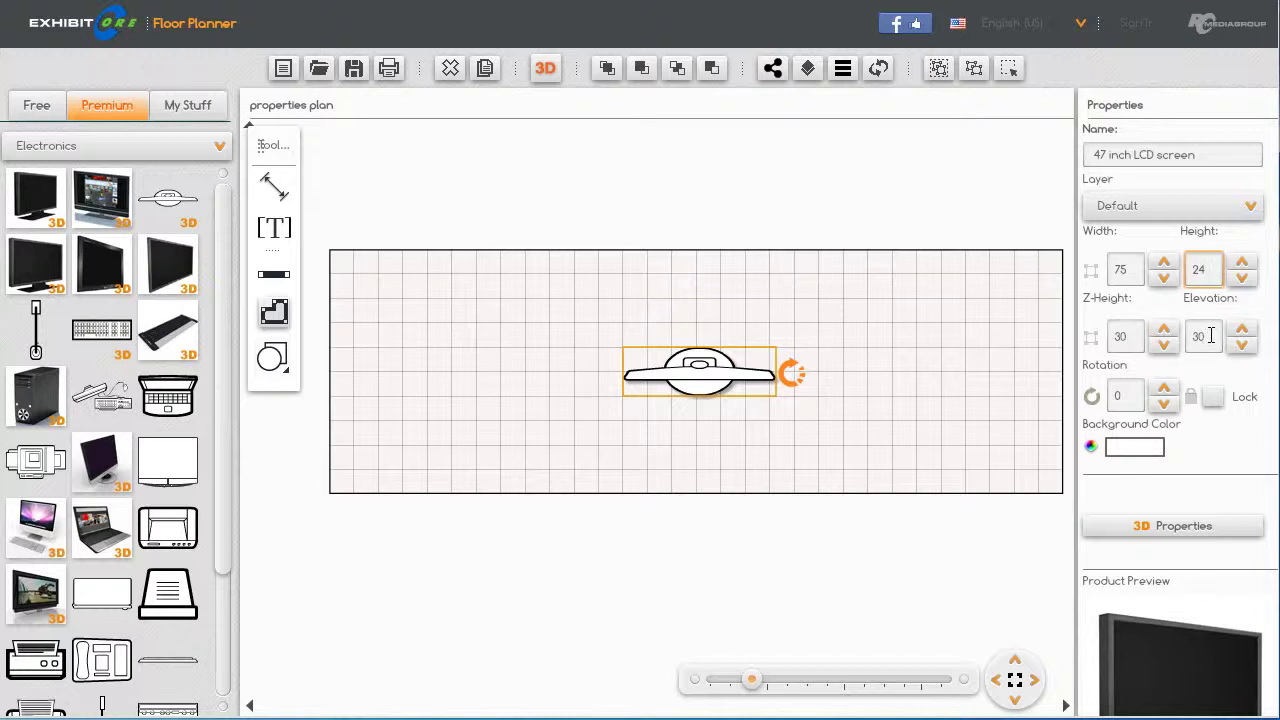
- Save the floor plan under its existing name and check the resized screen in the 3D viewer
{"action": "left_click", "coordinate": [354, 68]}
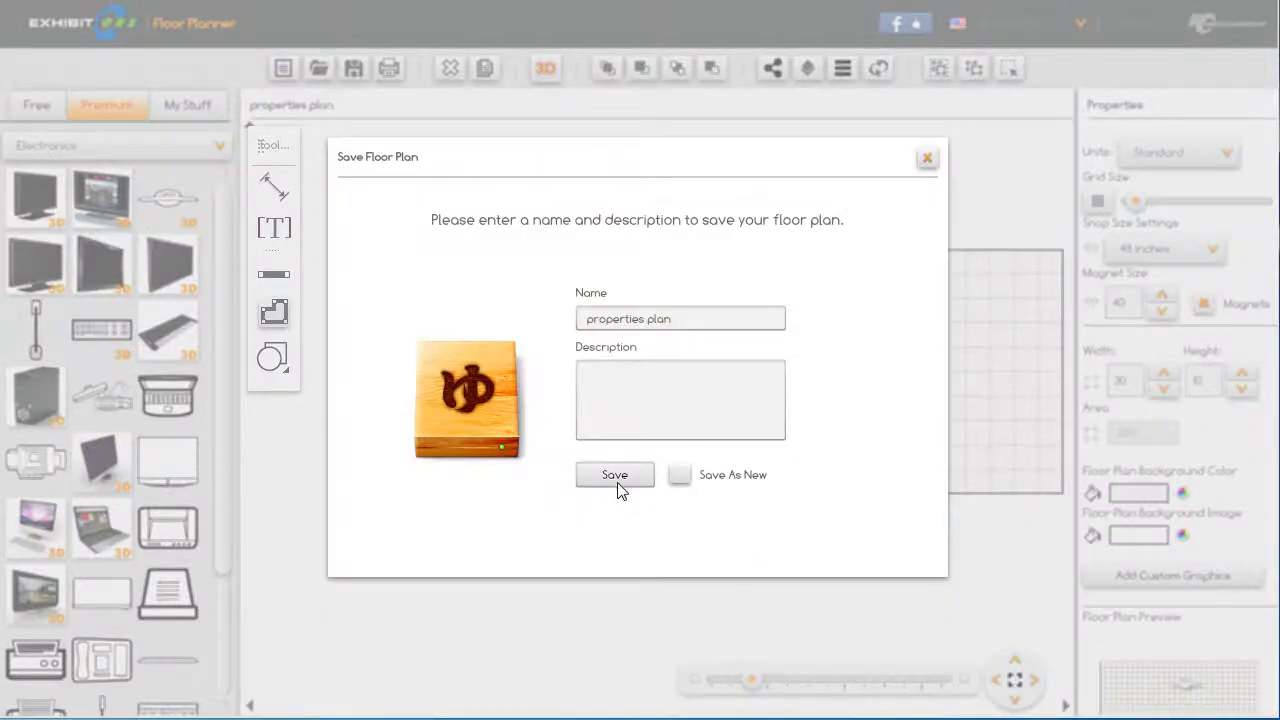
{"action": "left_click", "coordinate": [617, 482]}
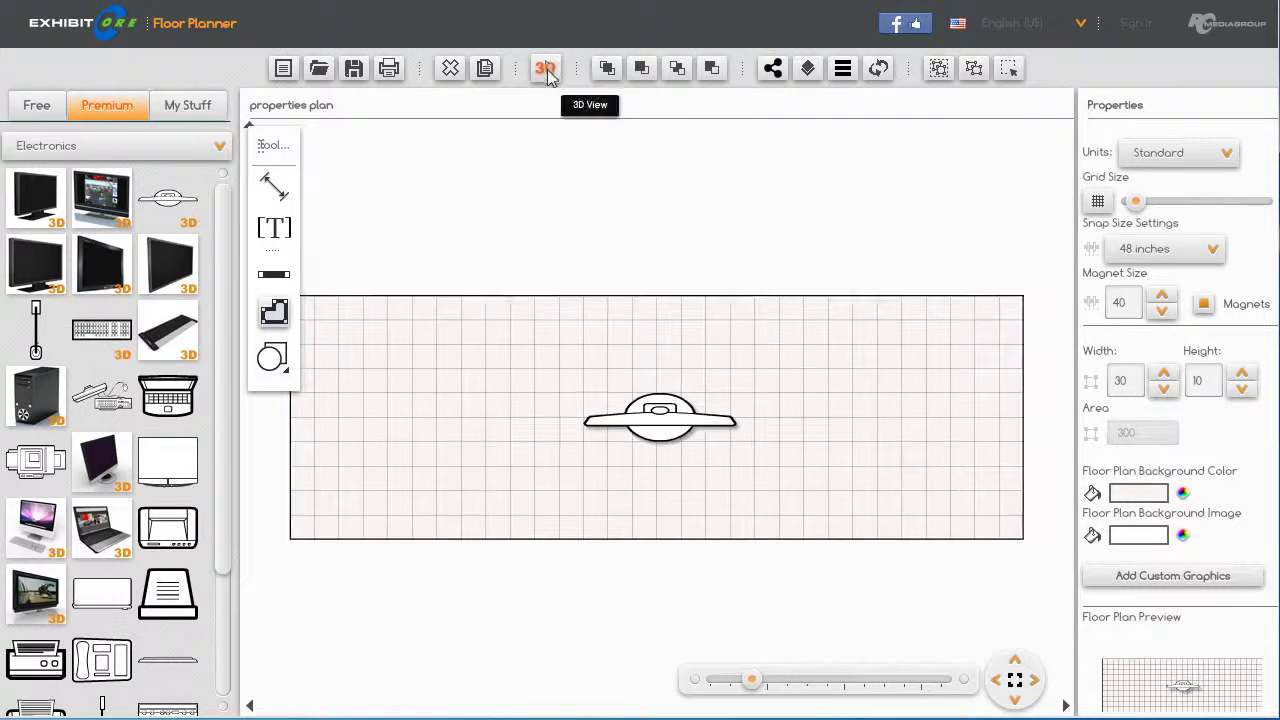
{"action": "left_click", "coordinate": [546, 70]}
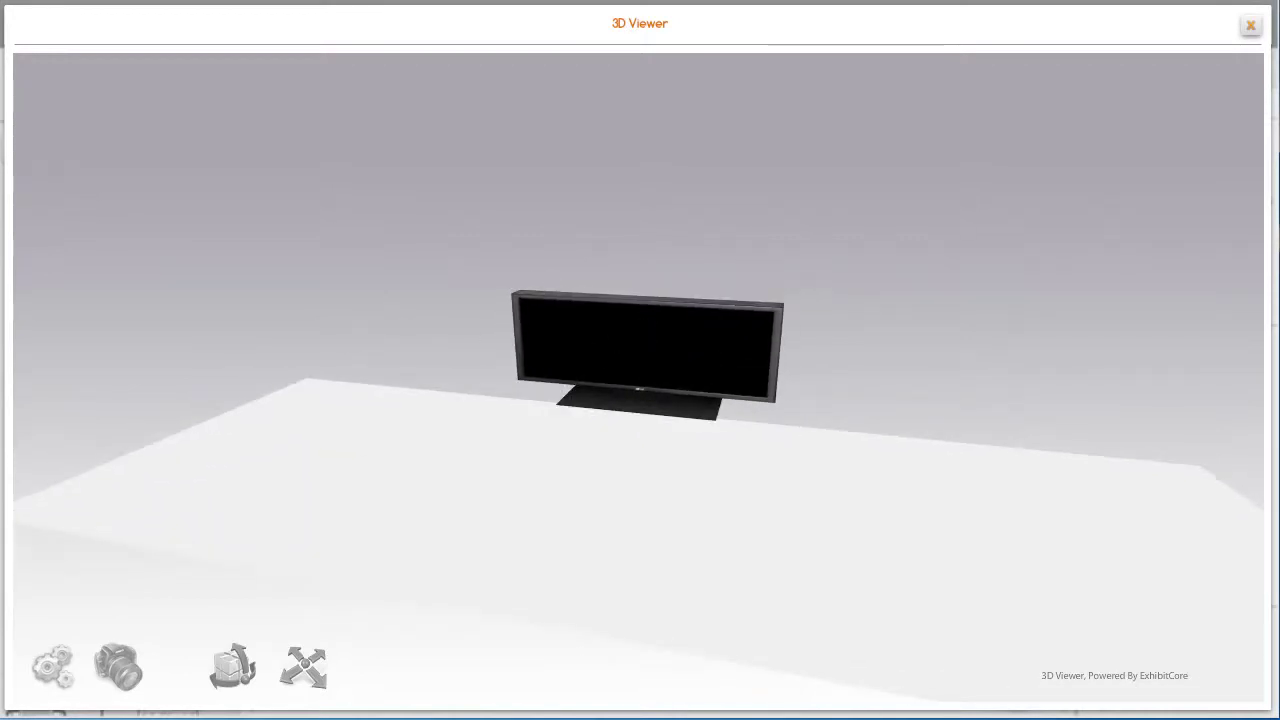
{"action": "left_click", "coordinate": [1252, 30]}
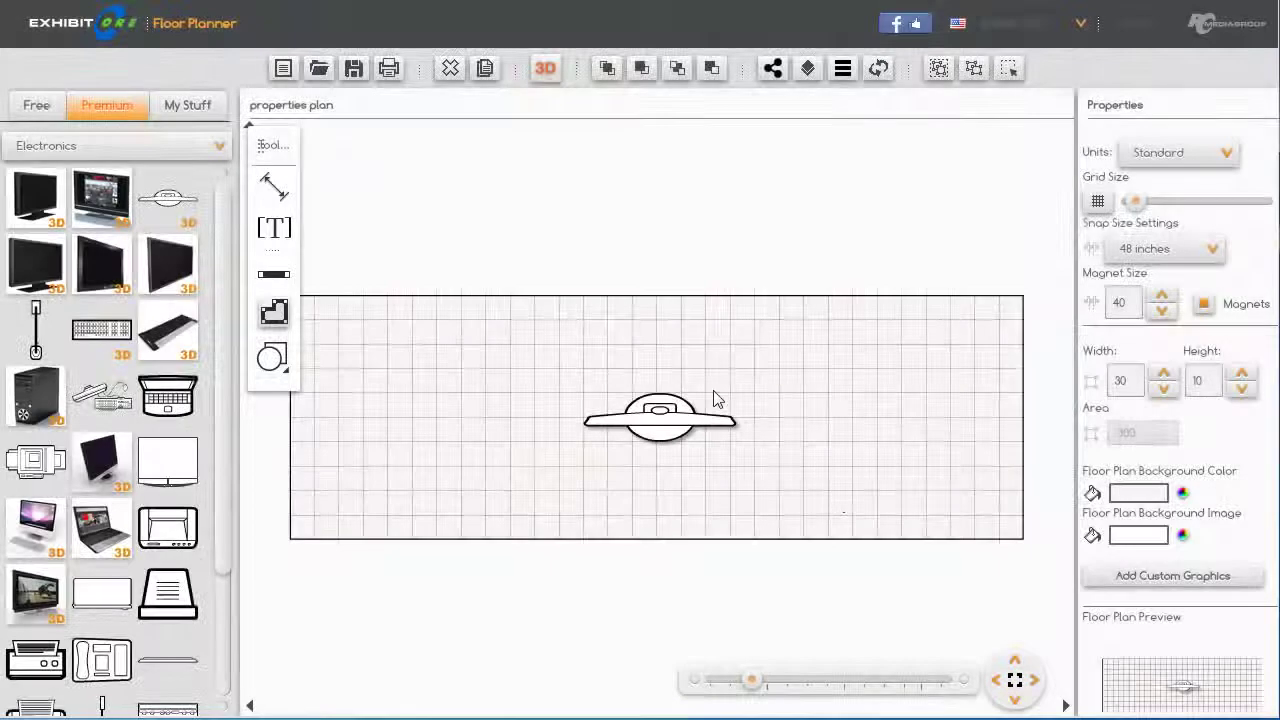
- Set the LCD screen's Z-height to 75 and save the floor plan
{"action": "left_click", "coordinate": [680, 428]}
{"action": "left_click", "coordinate": [1104, 337]}
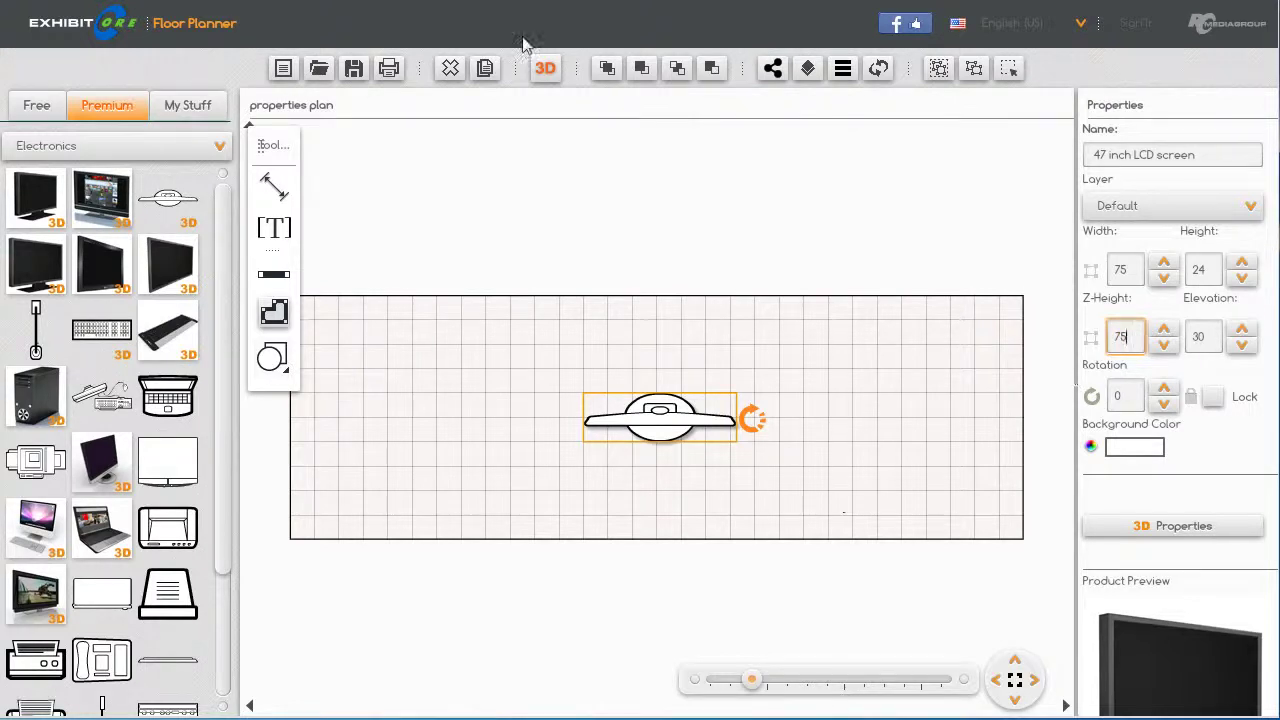
{"action": "left_click", "coordinate": [353, 68]}
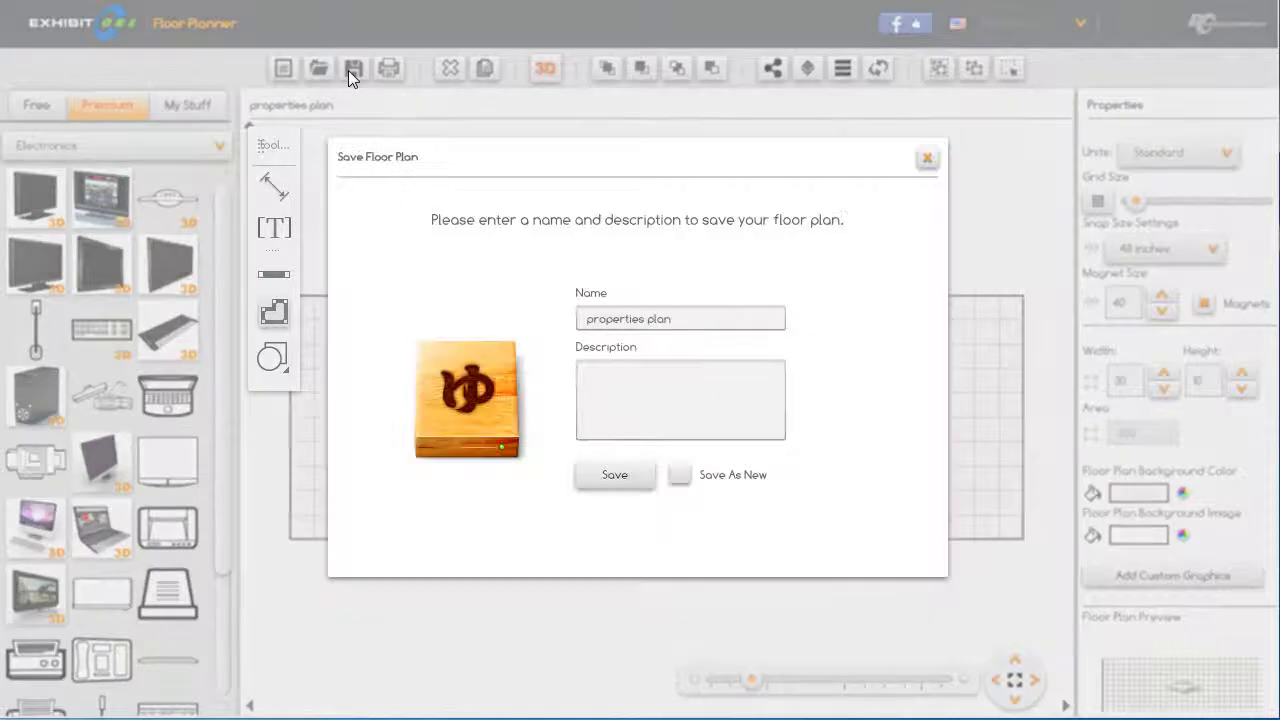
{"action": "left_click", "coordinate": [616, 479]}
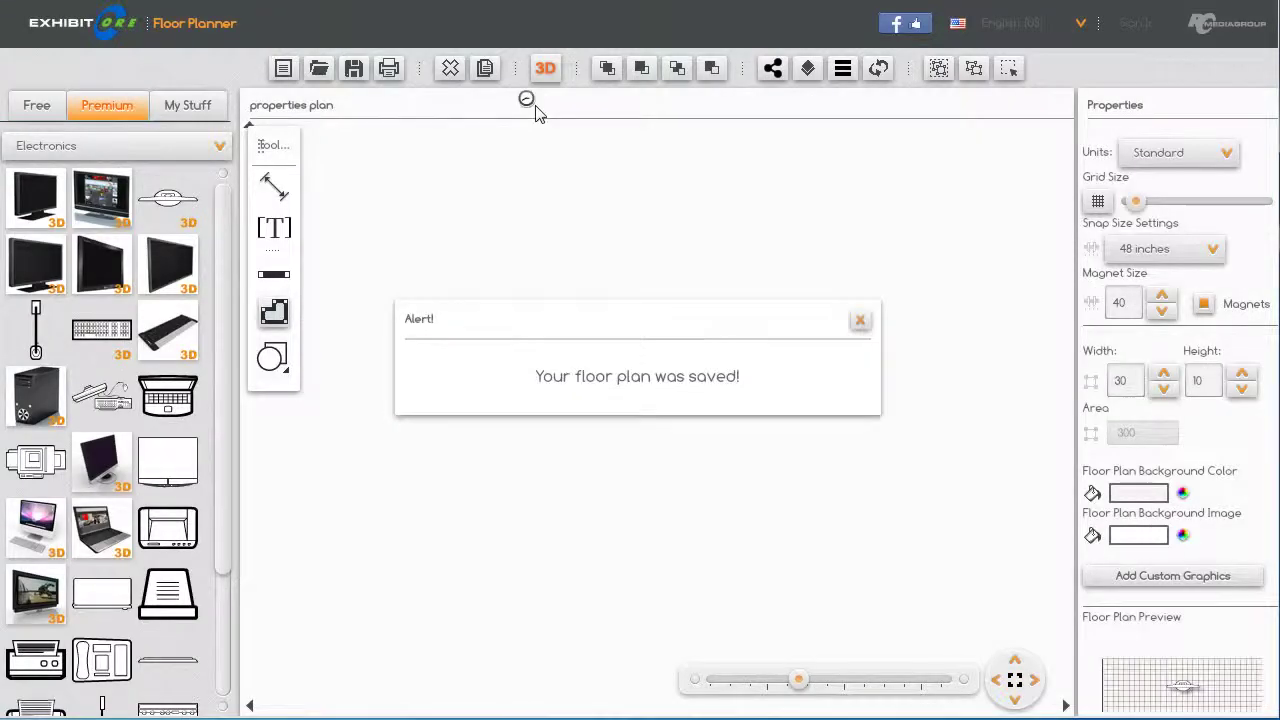
- Check the taller LCD screen in the 3D viewer and return to the plan
{"action": "left_click", "coordinate": [547, 78]}
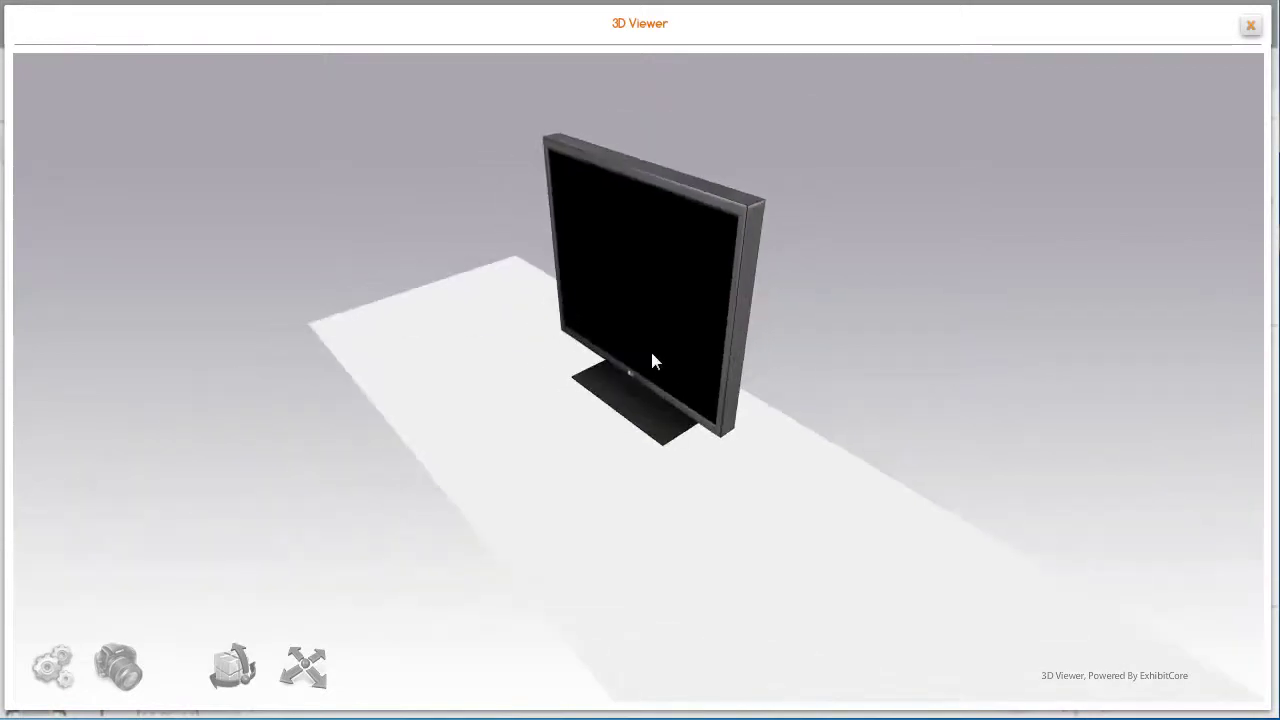
{"action": "left_click", "coordinate": [1249, 27]}
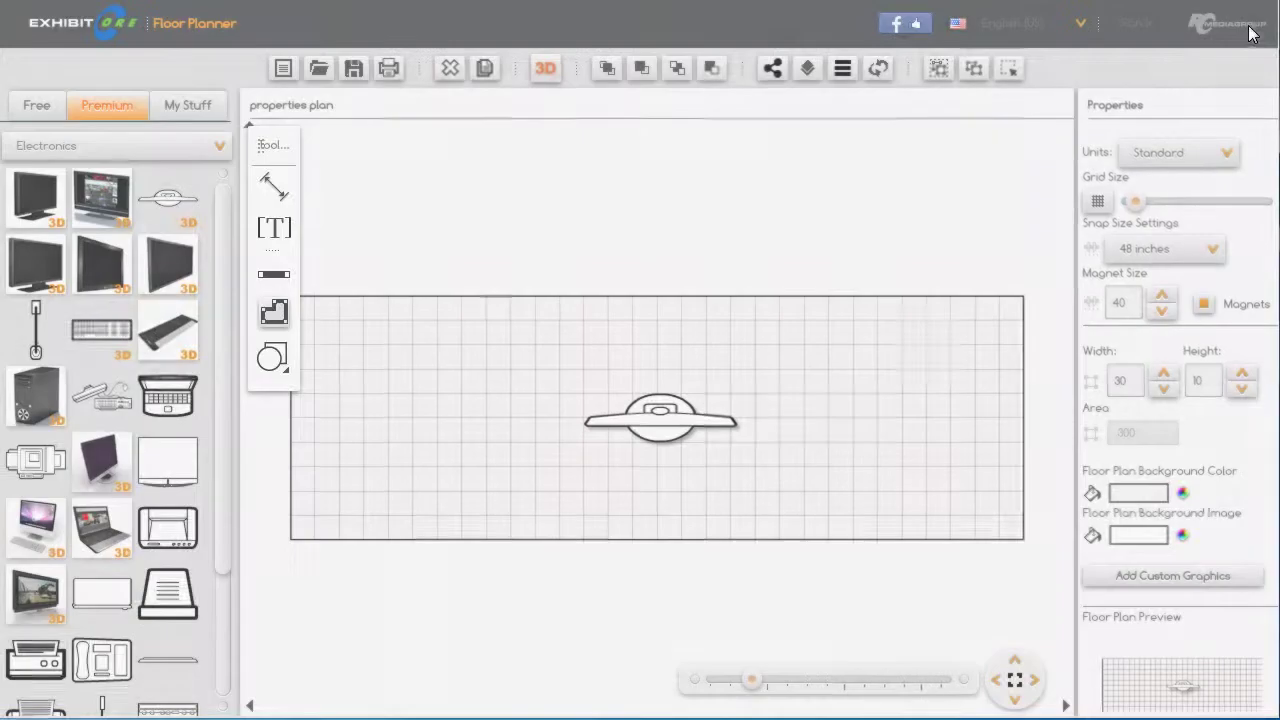
- Rotate the LCD screen to 4 degrees and lock it
{"action": "left_click_drag", "start_coordinate": [865, 372], "coordinate": [881, 359]}
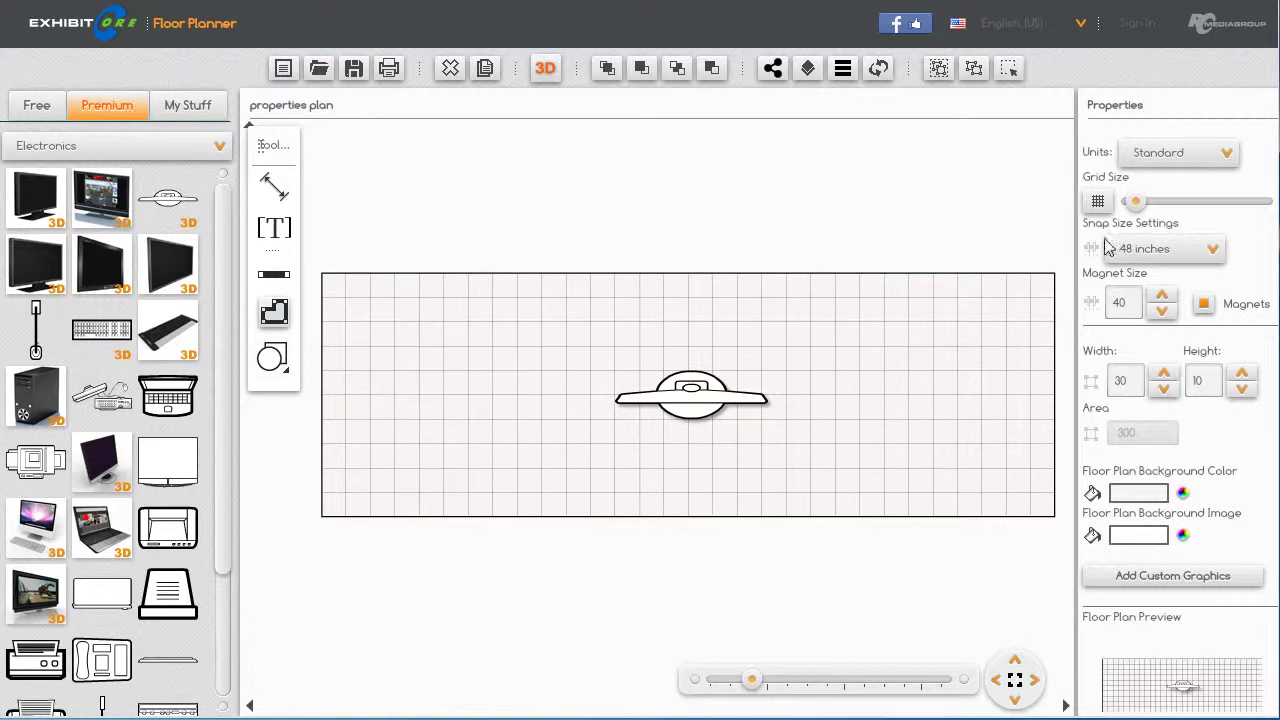
{"action": "left_click", "coordinate": [722, 404]}
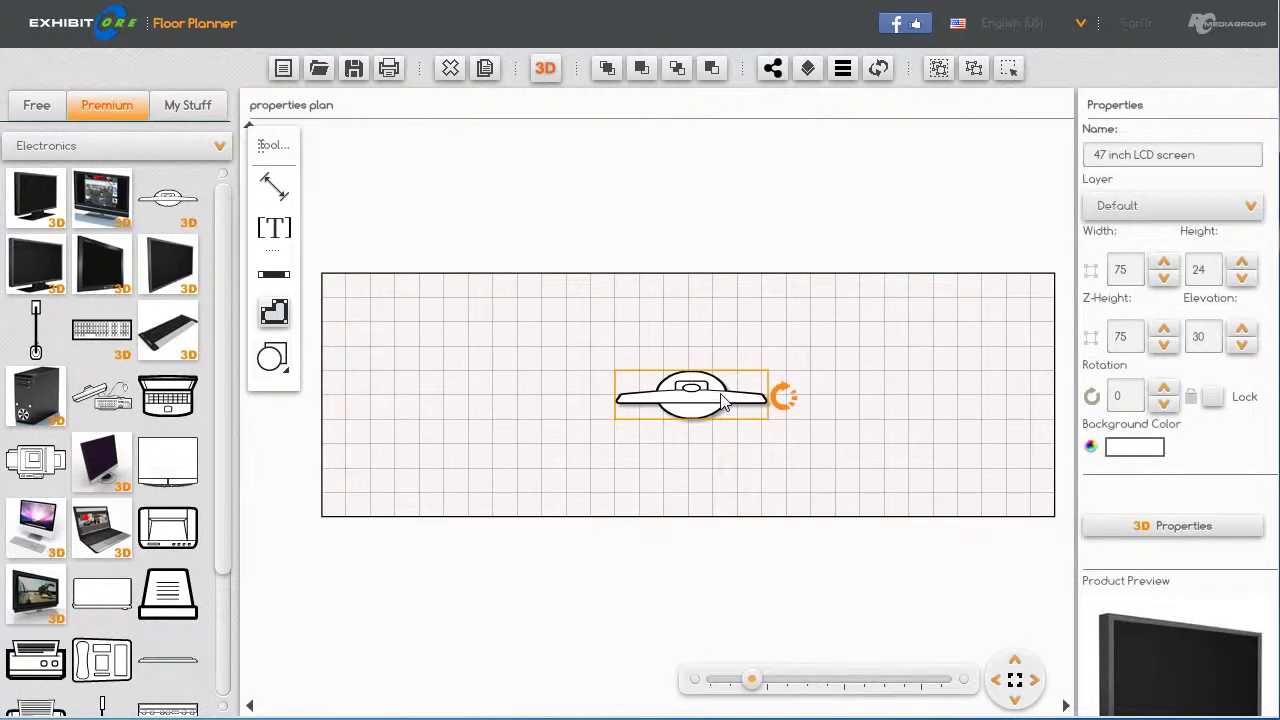
{"action": "left_click_drag", "start_coordinate": [783, 397], "coordinate": [793, 395]}
{"action": "left_click", "coordinate": [1164, 389]}
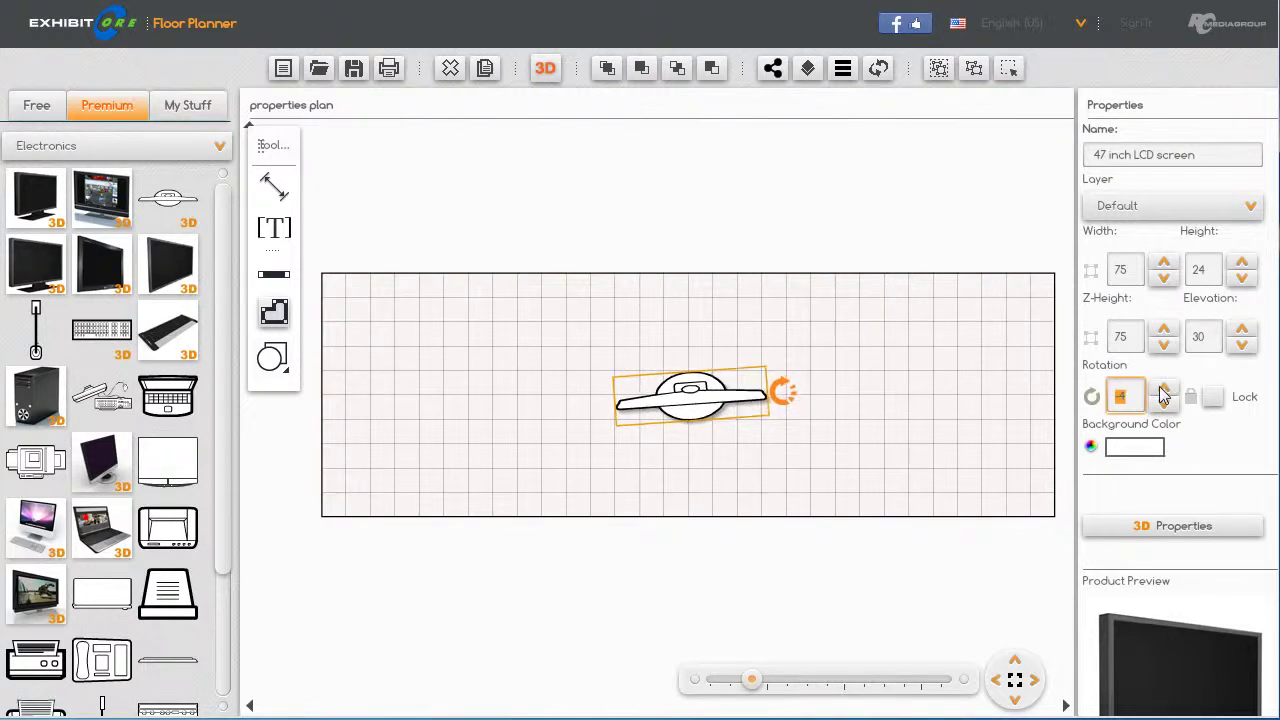
{"action": "left_click", "coordinate": [1164, 389]}
{"action": "left_click", "coordinate": [1164, 389]}
{"action": "left_click", "coordinate": [1165, 406]}
{"action": "left_click", "coordinate": [1211, 397]}
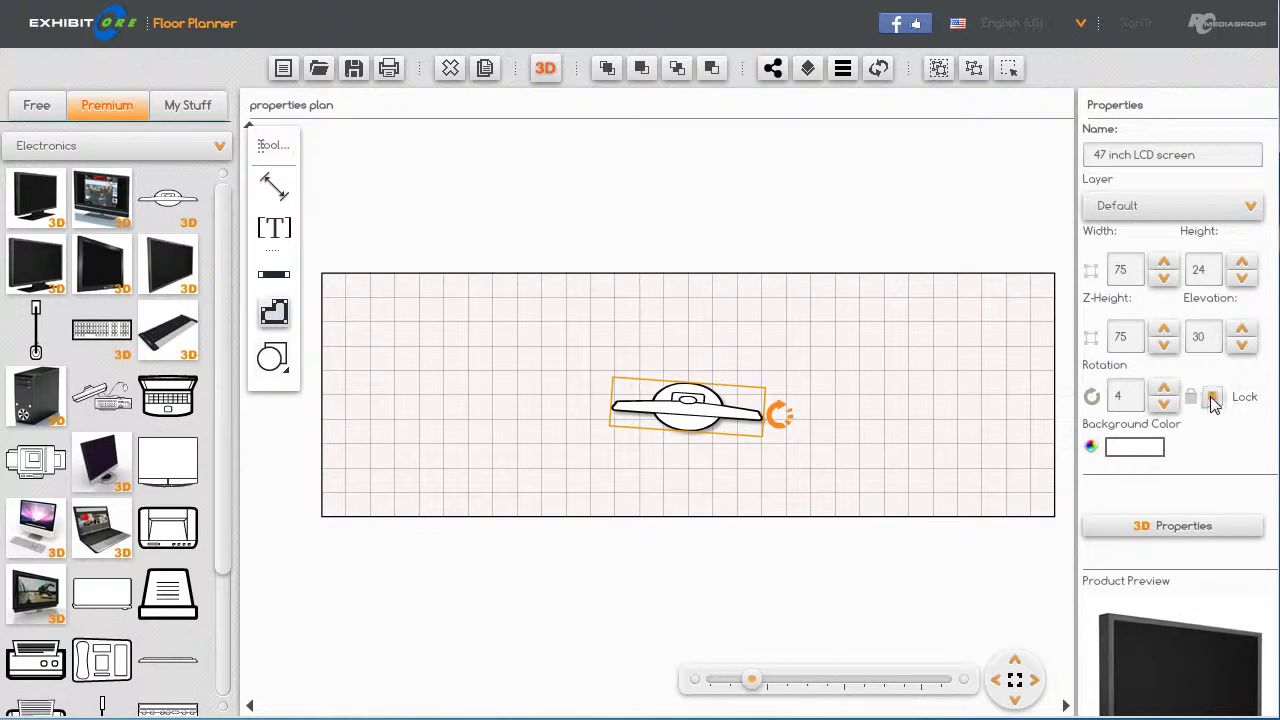
- Set the LCD screen's background color to red, EB1414
{"action": "left_click", "coordinate": [1134, 448]}
{"action": "left_click", "coordinate": [652, 248]}
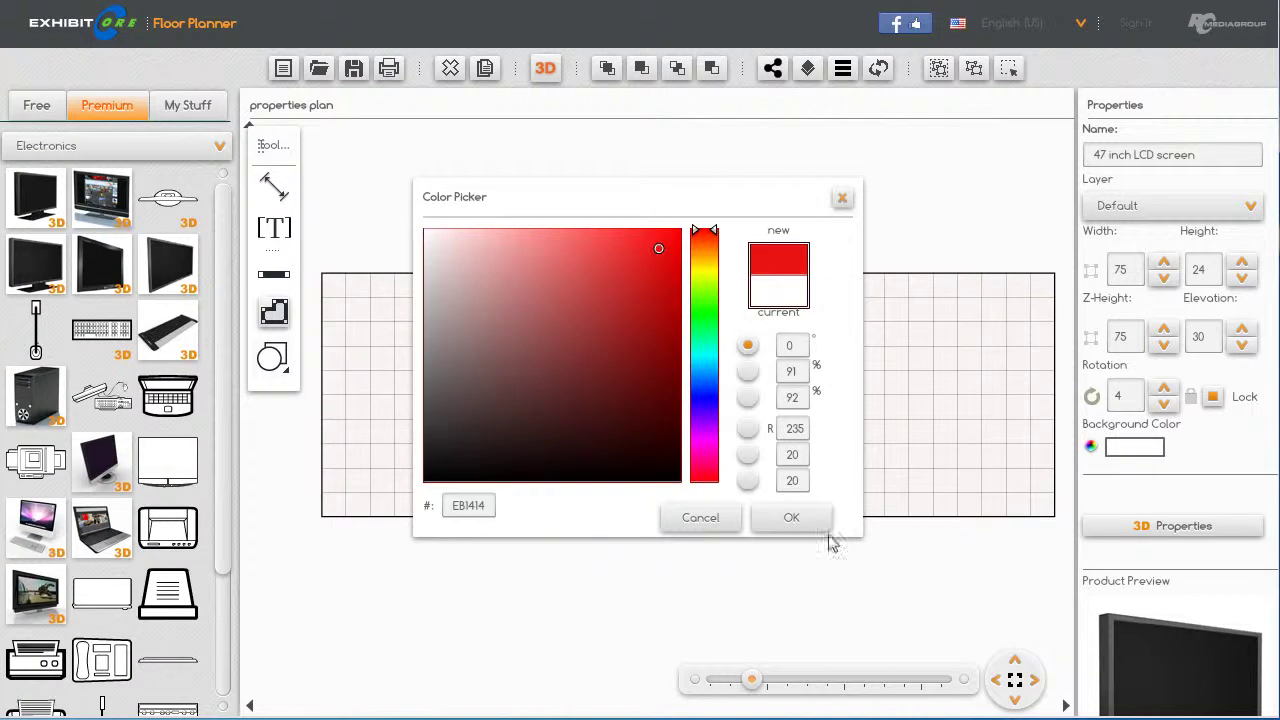
{"action": "left_click", "coordinate": [817, 527]}
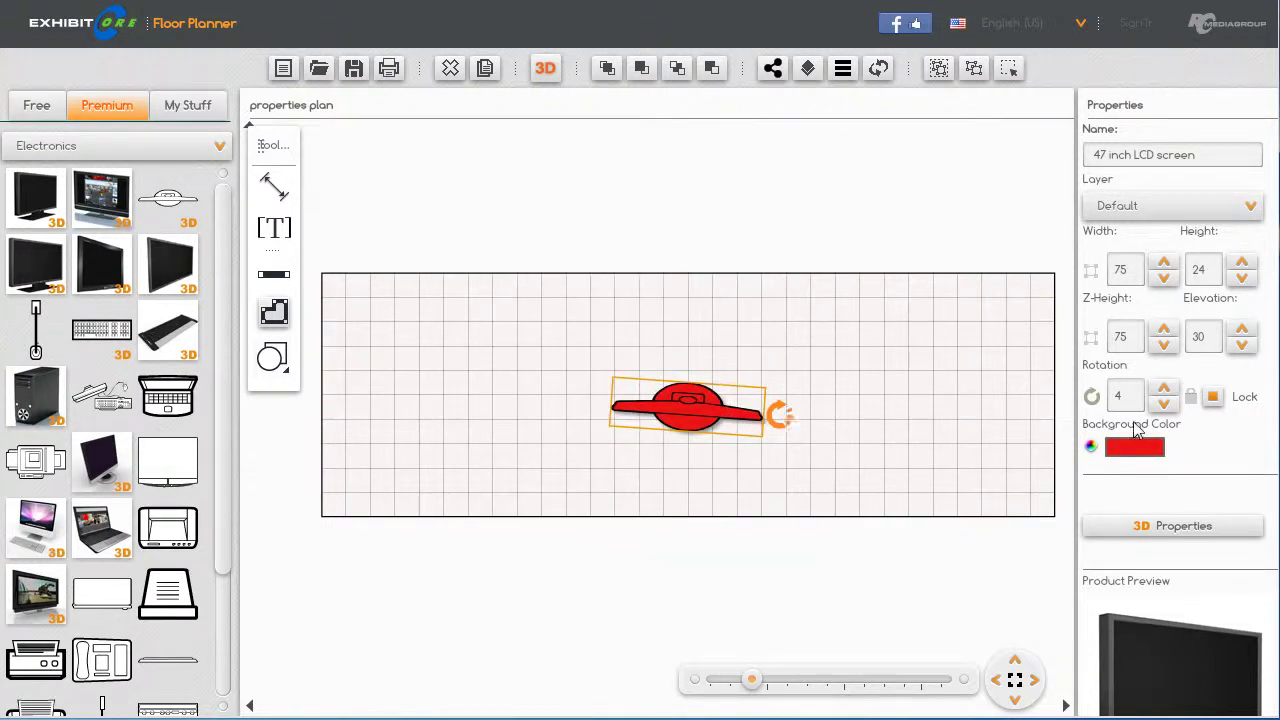
- Assign the Movie Trailer video to the LCD screen in its 3D properties
{"action": "left_click", "coordinate": [1195, 530]}
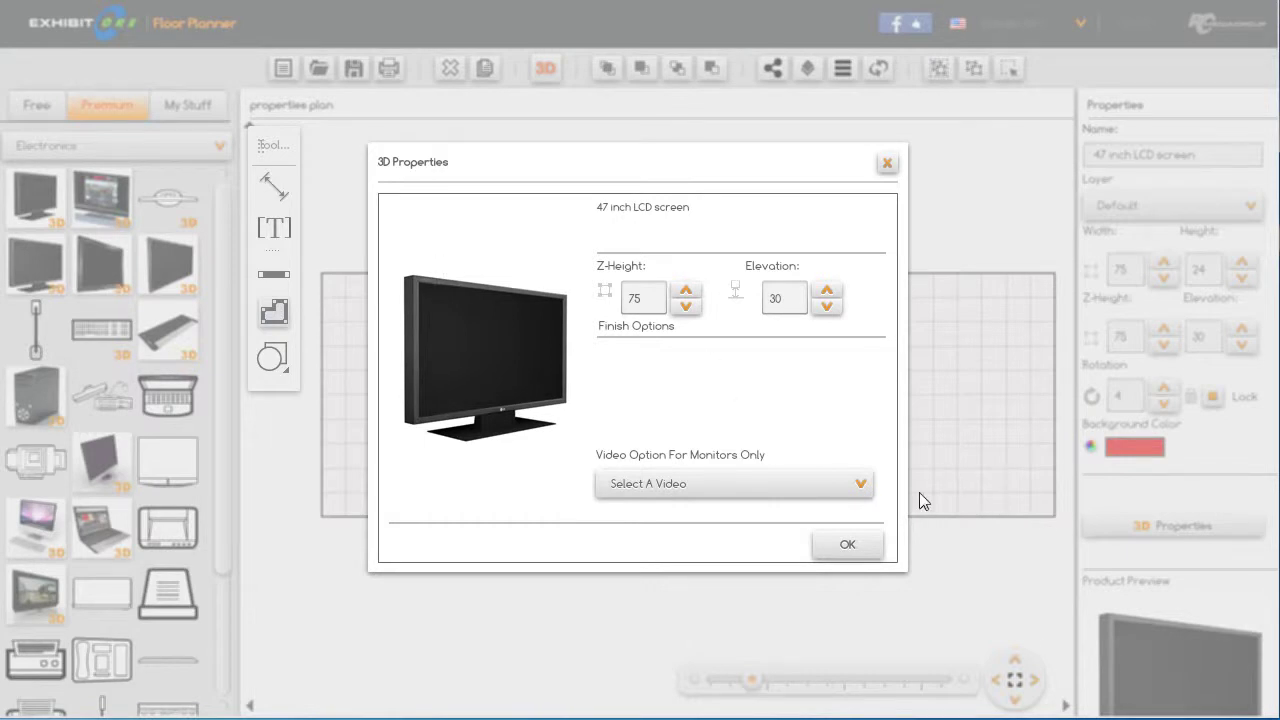
{"action": "left_click", "coordinate": [863, 484]}
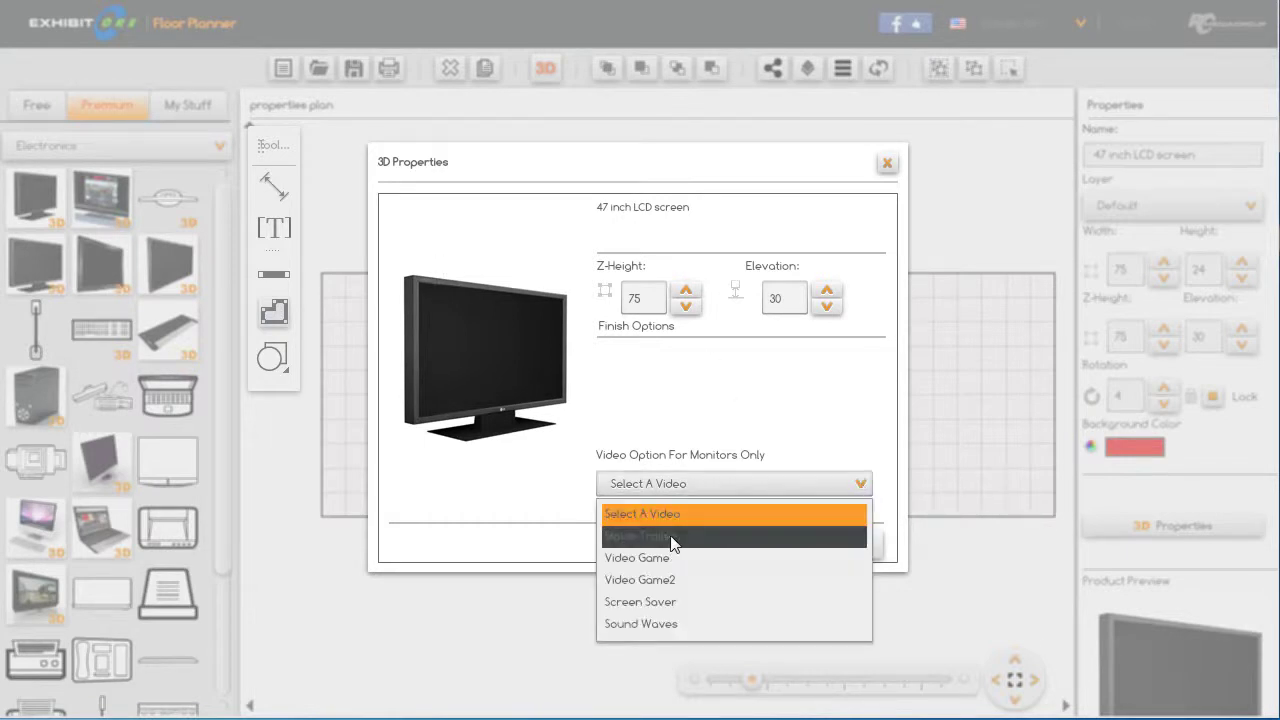
{"action": "left_click", "coordinate": [677, 533]}
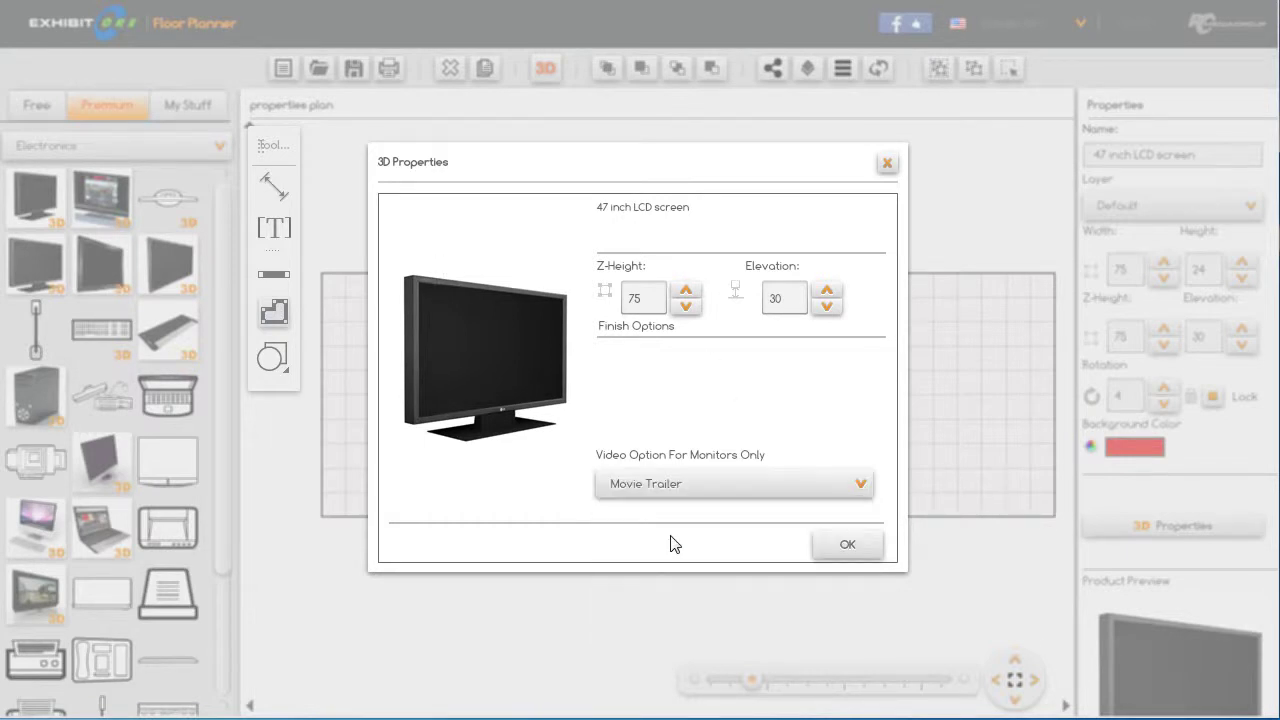
{"action": "left_click", "coordinate": [848, 546]}
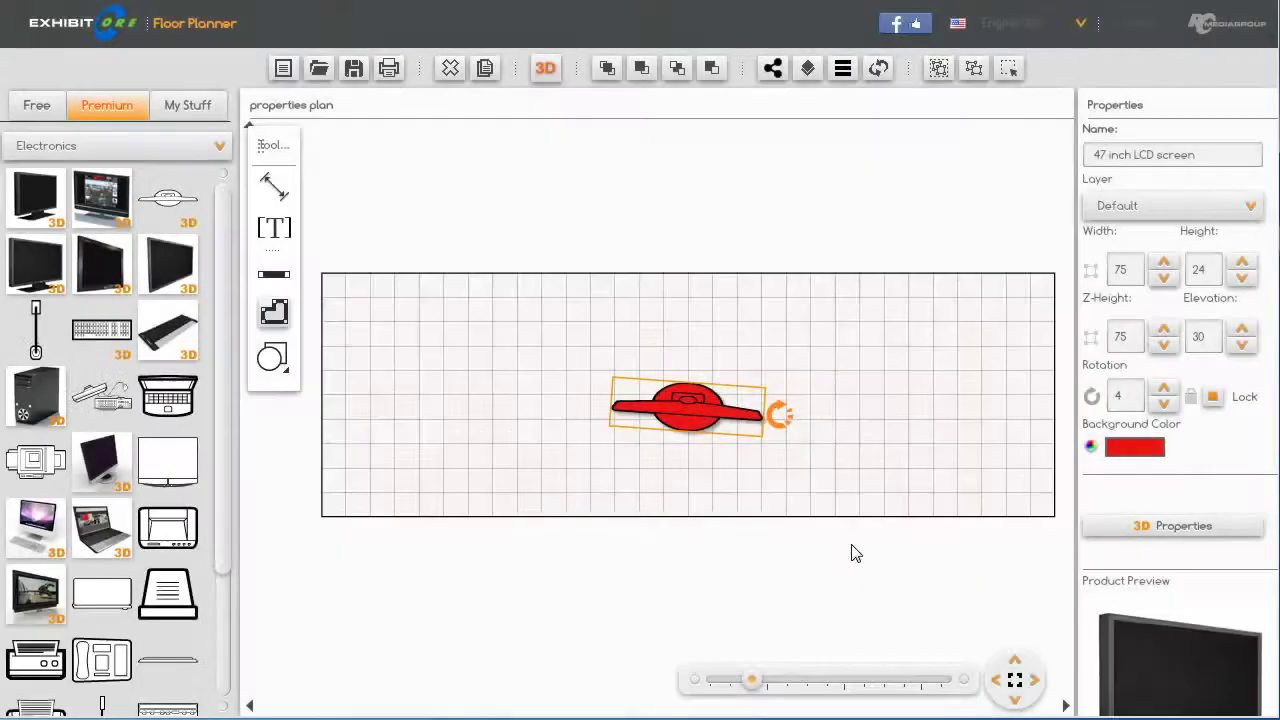
- Save the floor plan under its existing name and show it in the 3D viewer
{"action": "left_click", "coordinate": [355, 68]}
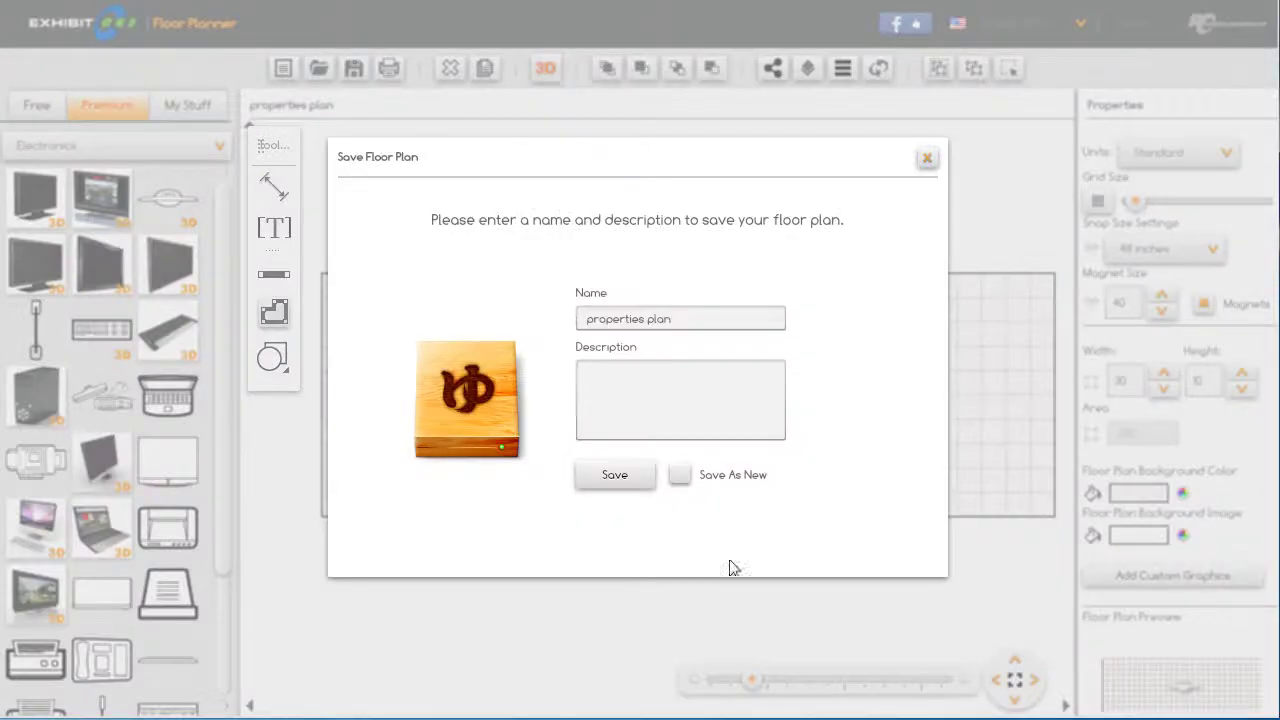
{"action": "left_click", "coordinate": [643, 476]}
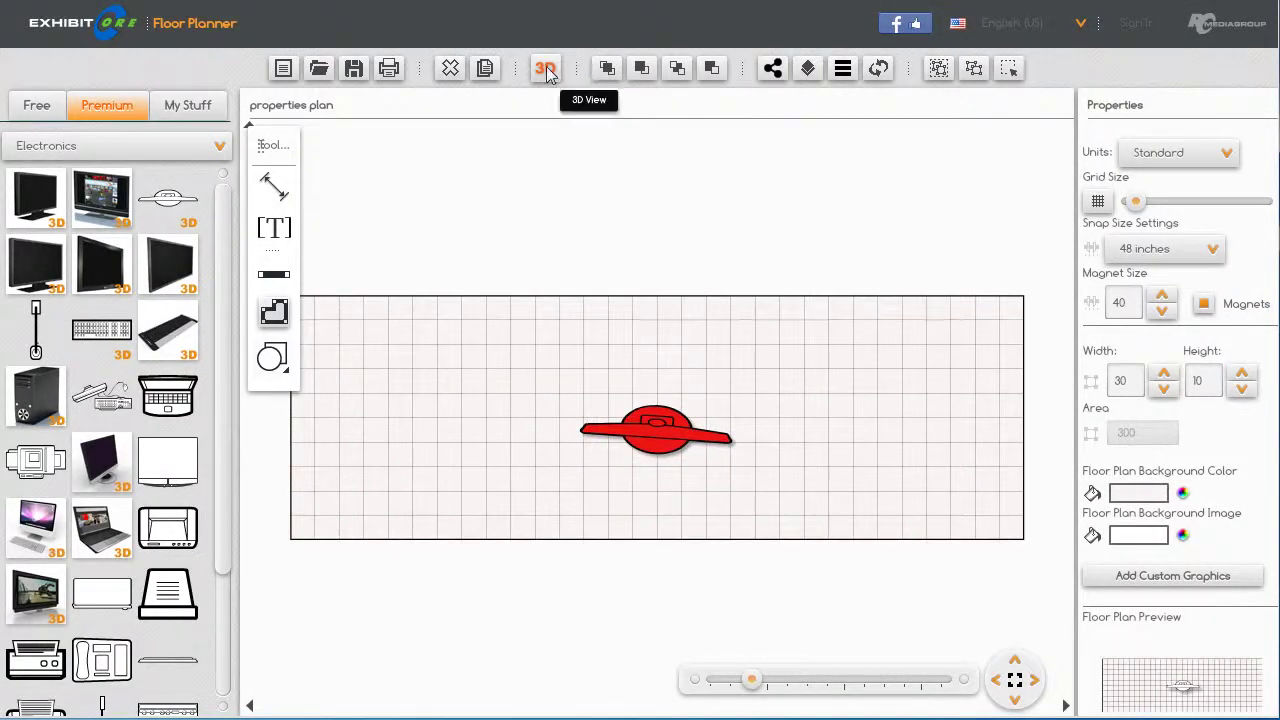
{"action": "left_click", "coordinate": [546, 70]}
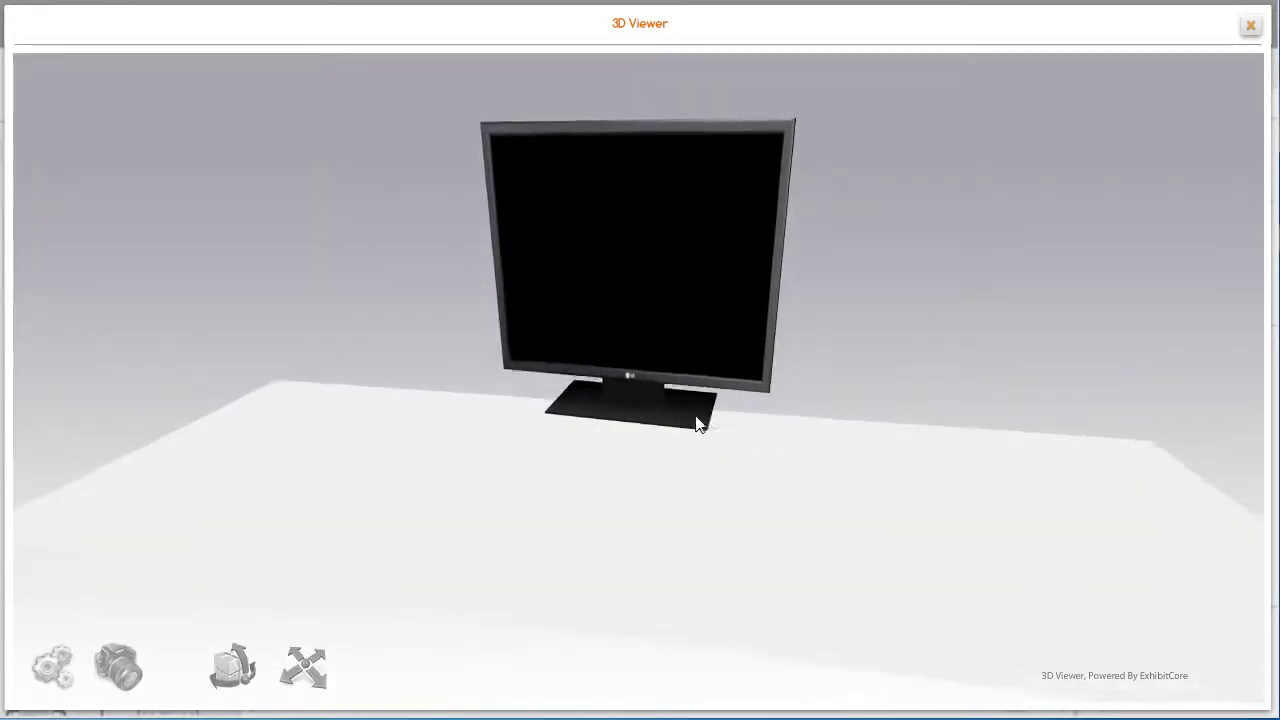
- Try several backdrops in the 3D viewer's settings, ending with the white one with golden-brown swirls
{"action": "left_click", "coordinate": [42, 670]}
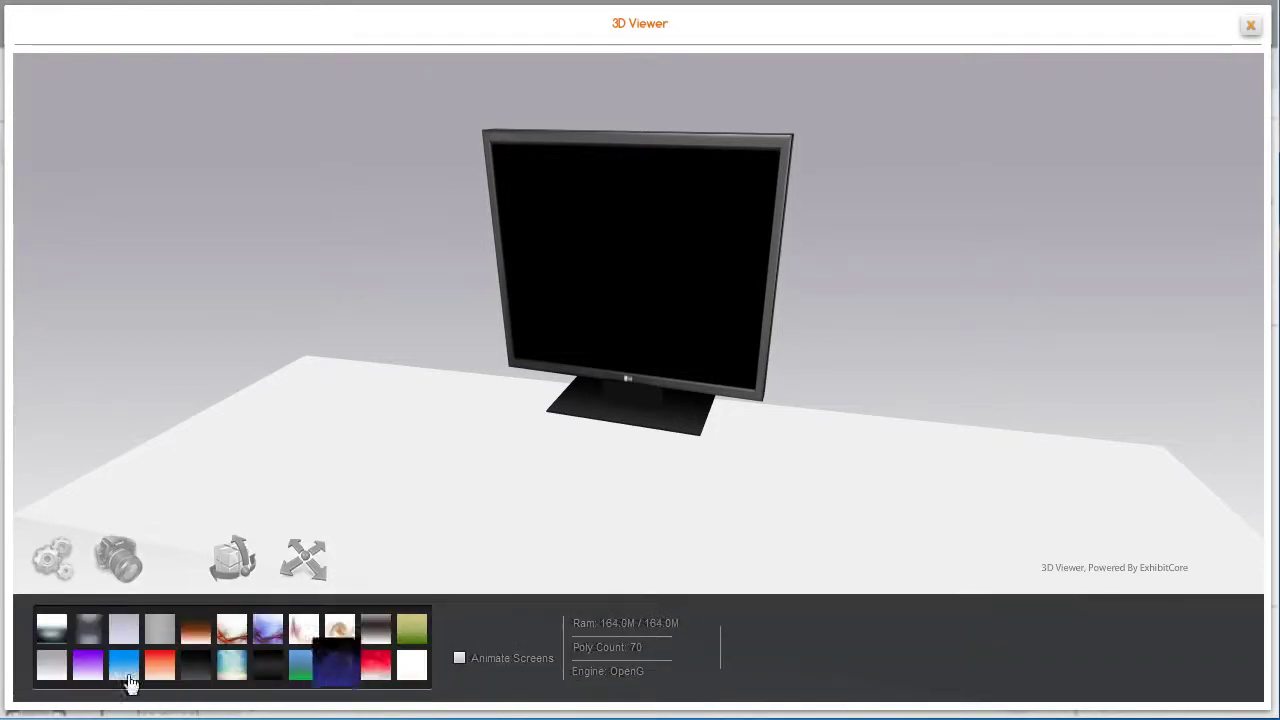
{"action": "left_click", "coordinate": [200, 630]}
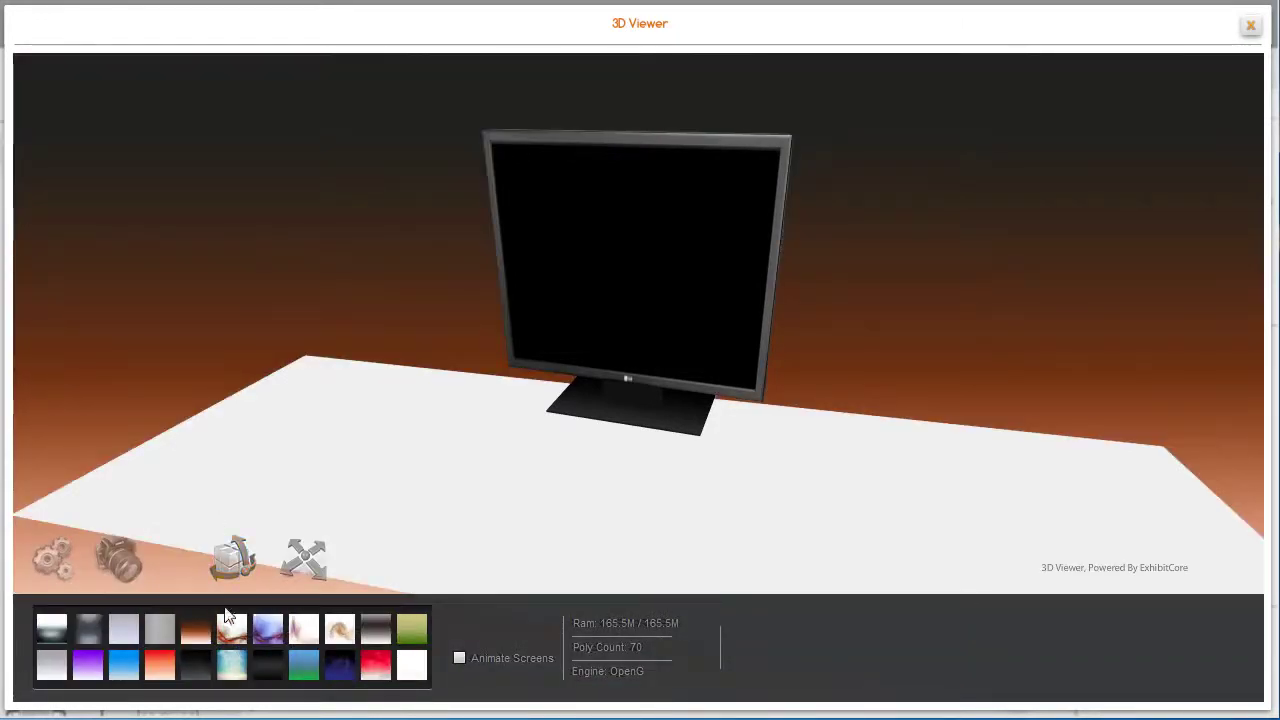
{"action": "left_click", "coordinate": [233, 628]}
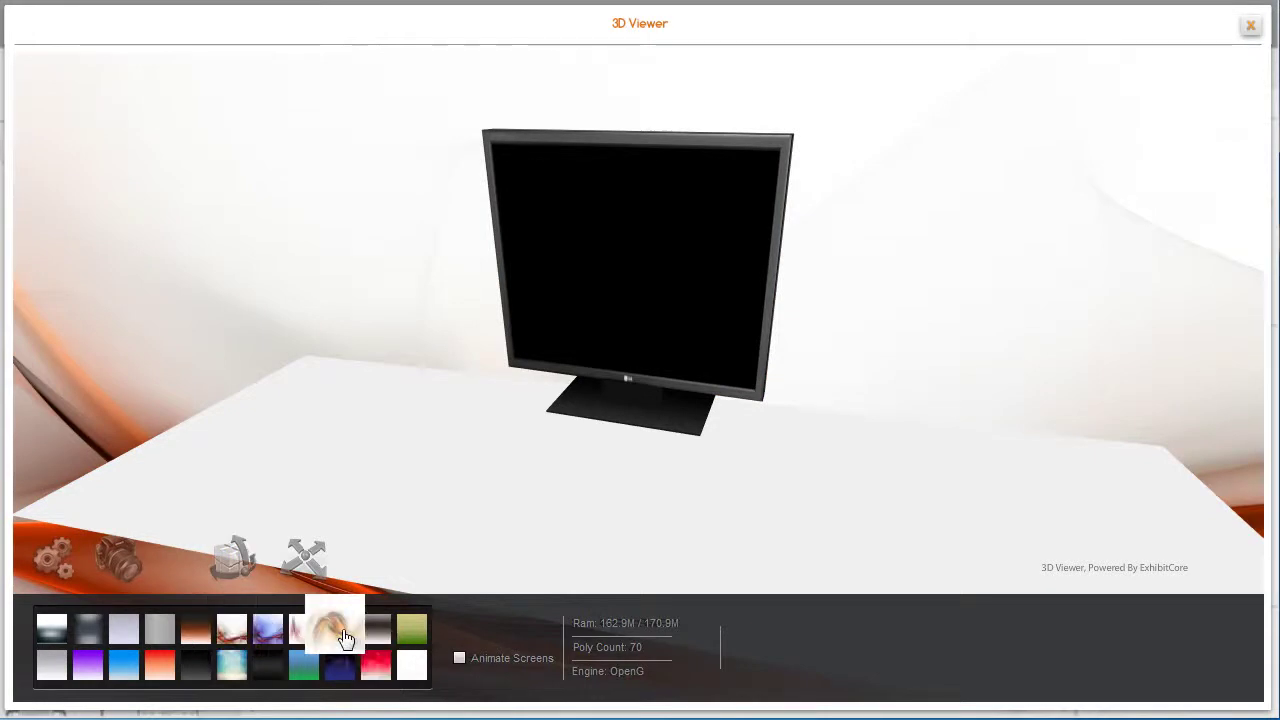
{"action": "left_click", "coordinate": [340, 630]}
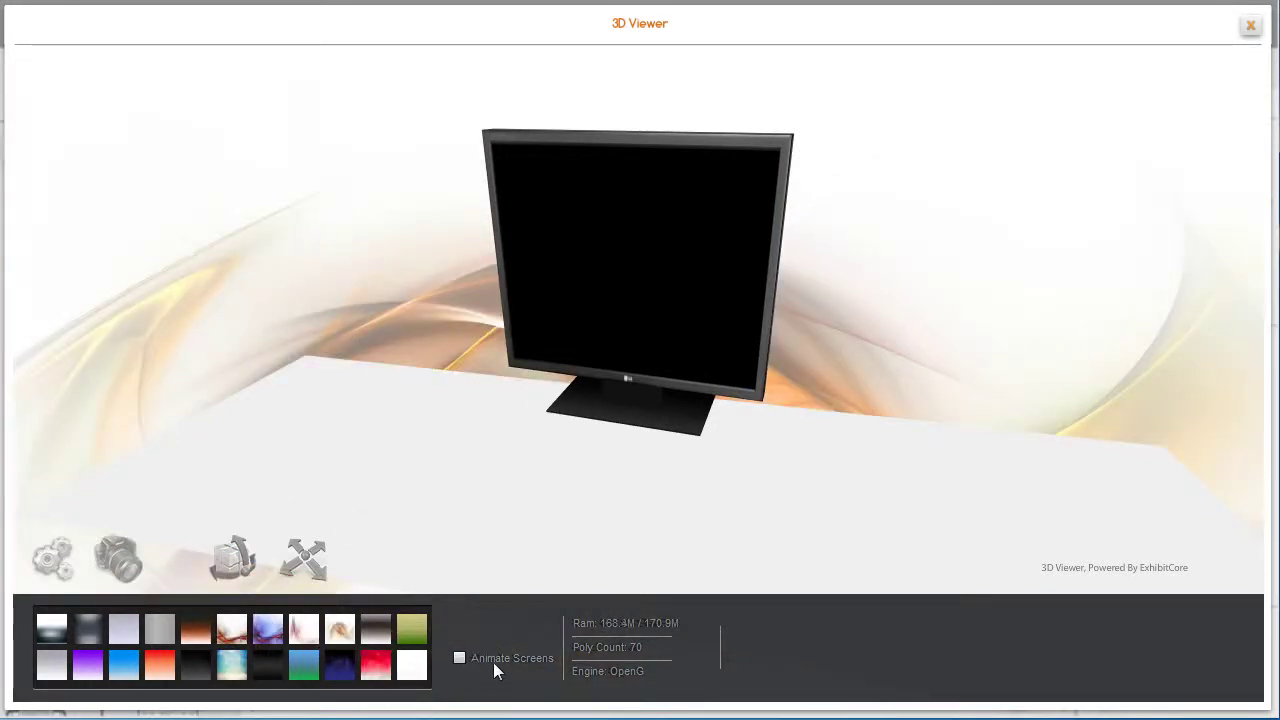
- Turn on Animate Screens in the 3D viewer to play the video on the LCD screen
{"action": "left_click", "coordinate": [460, 656]}
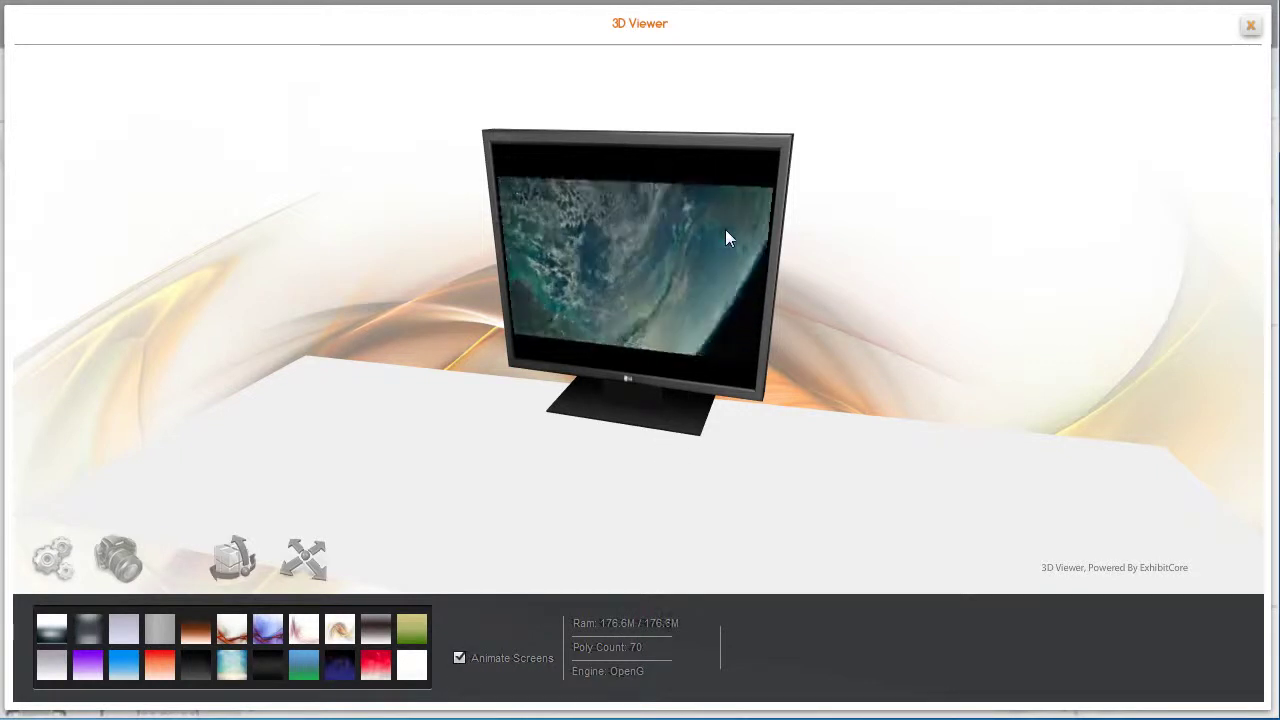
{"action": "left_click_drag", "start_coordinate": [693, 278], "coordinate": [654, 283]}
{"action": "scroll", "coordinate": [654, 276], "scroll_direction": "down", "scroll_amount": 3}
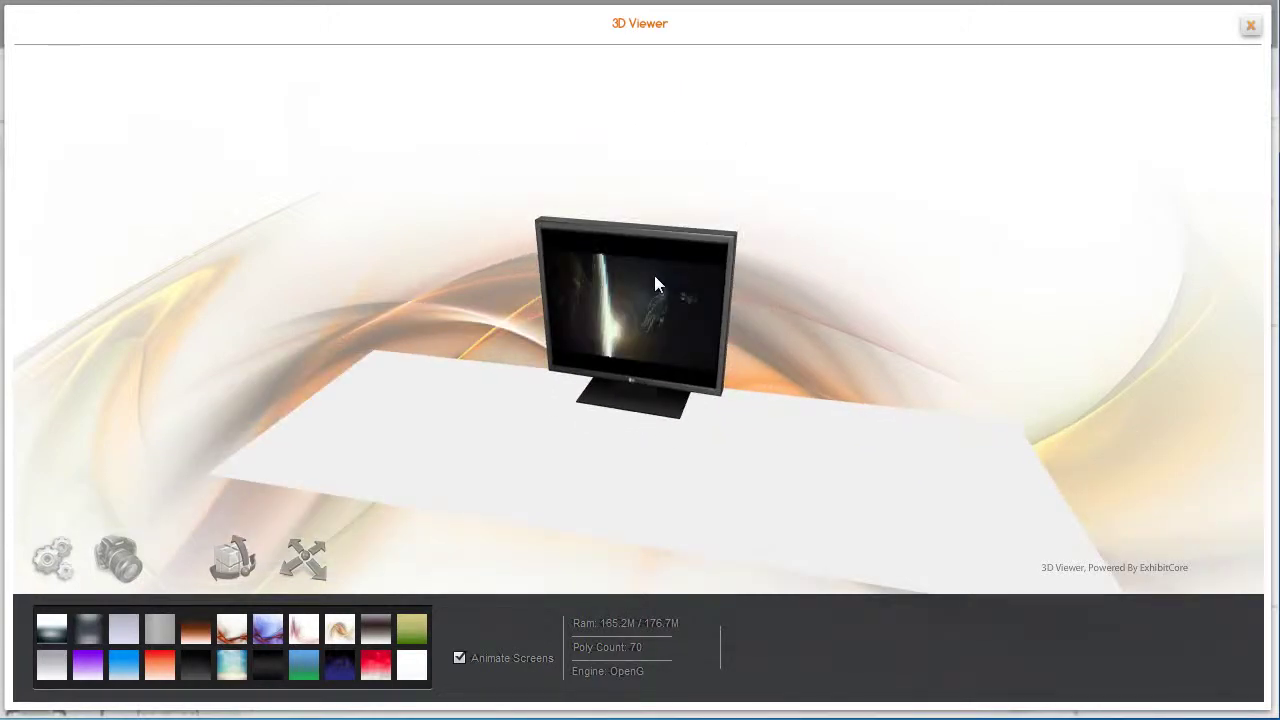
{"action": "scroll", "coordinate": [740, 290], "scroll_direction": "up", "scroll_amount": 6}
{"action": "scroll", "coordinate": [740, 346], "scroll_direction": "down", "scroll_amount": 5}
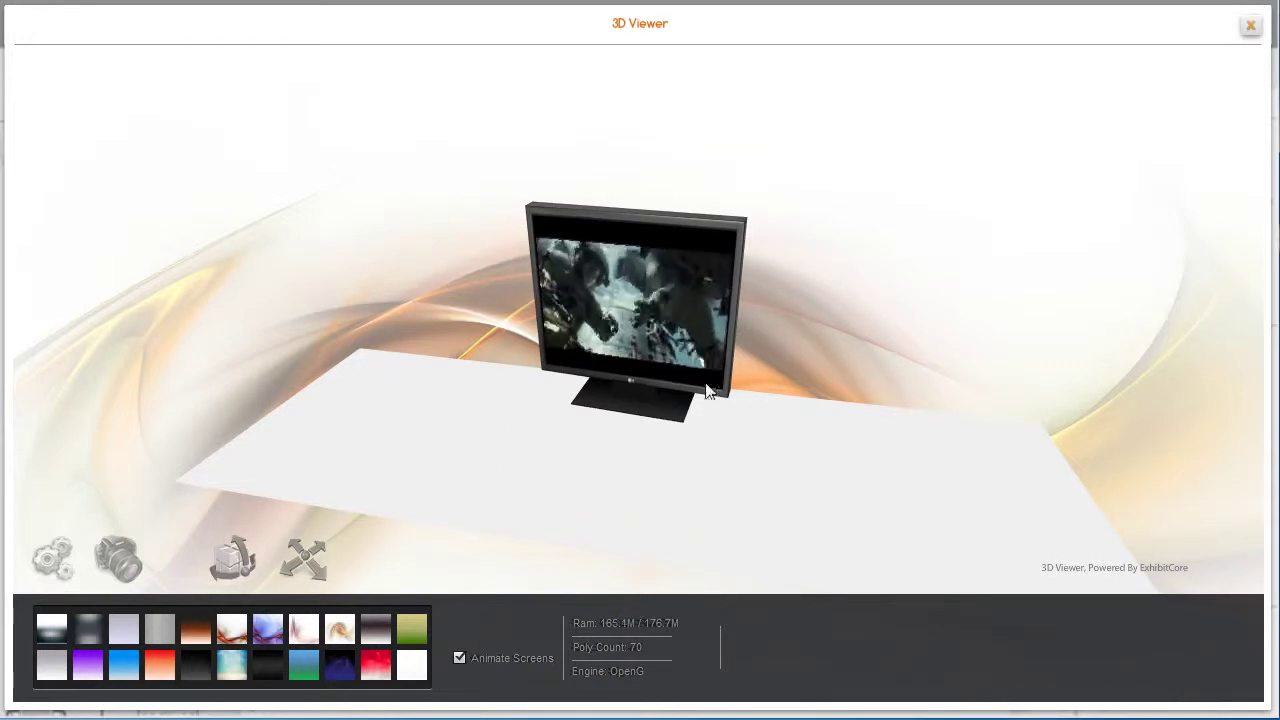
- Leave the 3D preview and place the free Orbus Hercules 05 exhibit from Exhibit - Examples beside the LCD screen on the floor plan
{"action": "left_click", "coordinate": [1252, 25]}
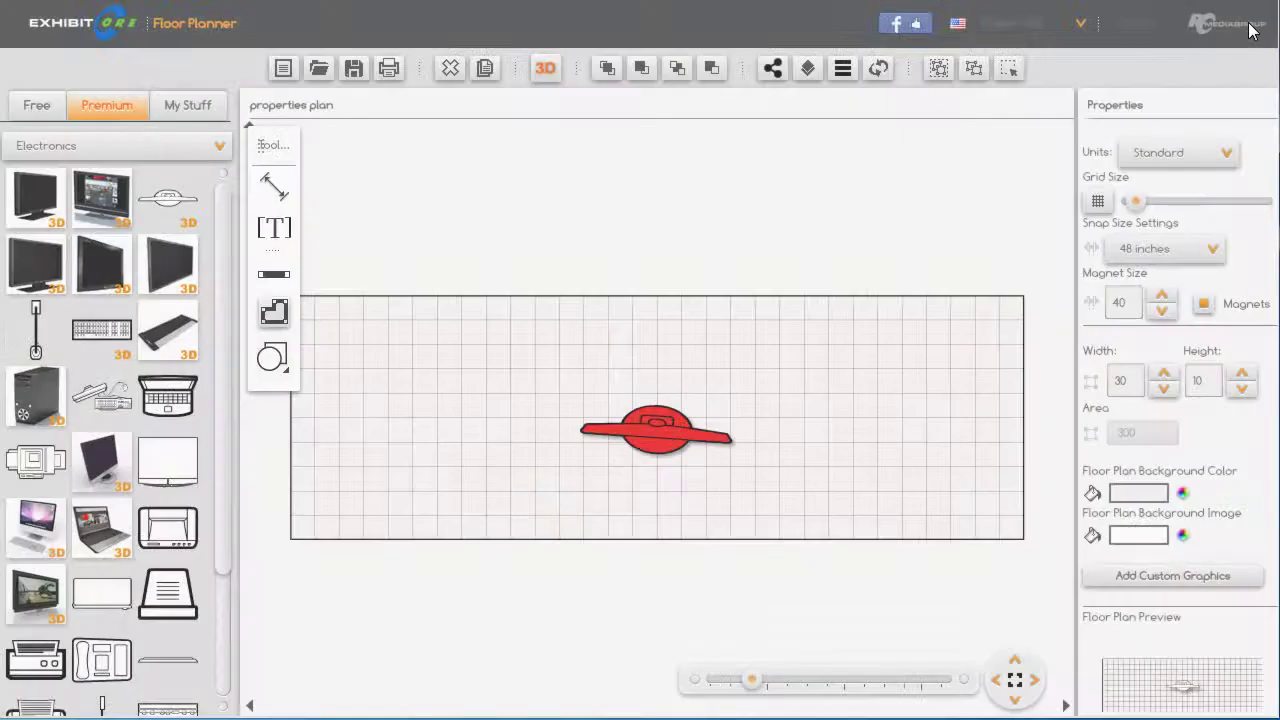
{"action": "left_click_drag", "start_coordinate": [723, 417], "coordinate": [751, 387]}
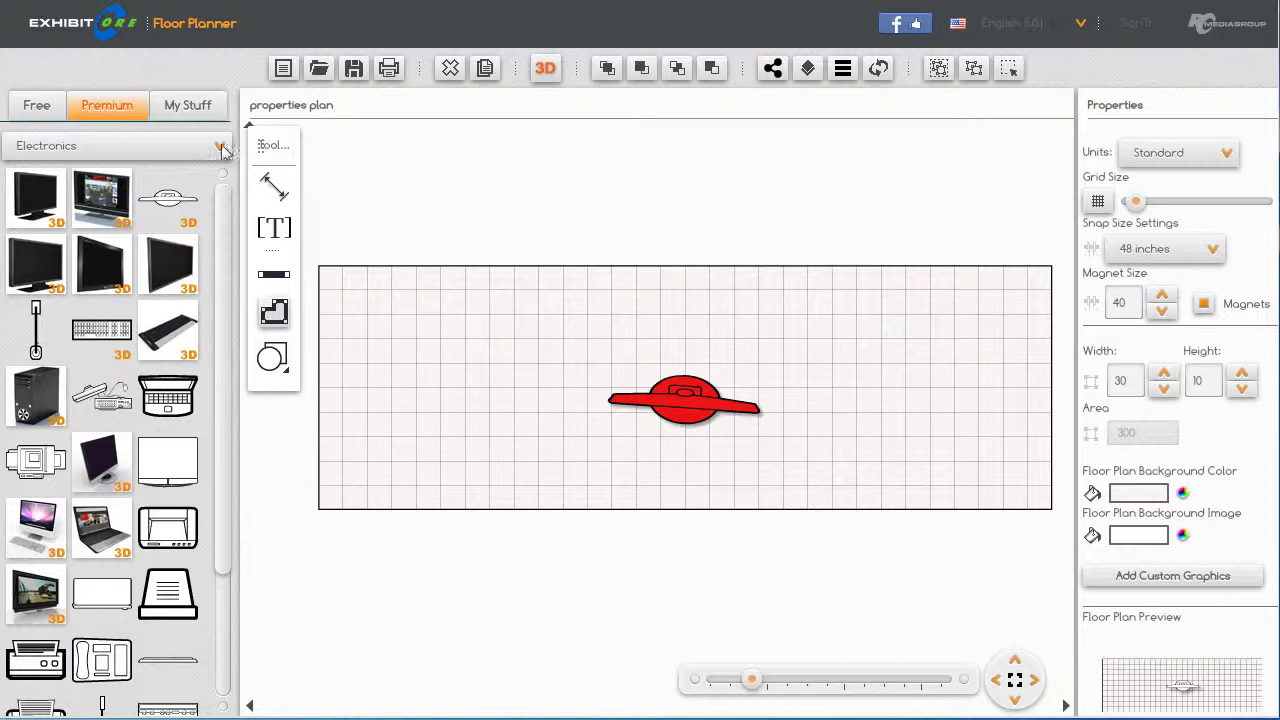
{"action": "left_click", "coordinate": [36, 105]}
{"action": "left_click_drag", "start_coordinate": [229, 329], "coordinate": [226, 197]}
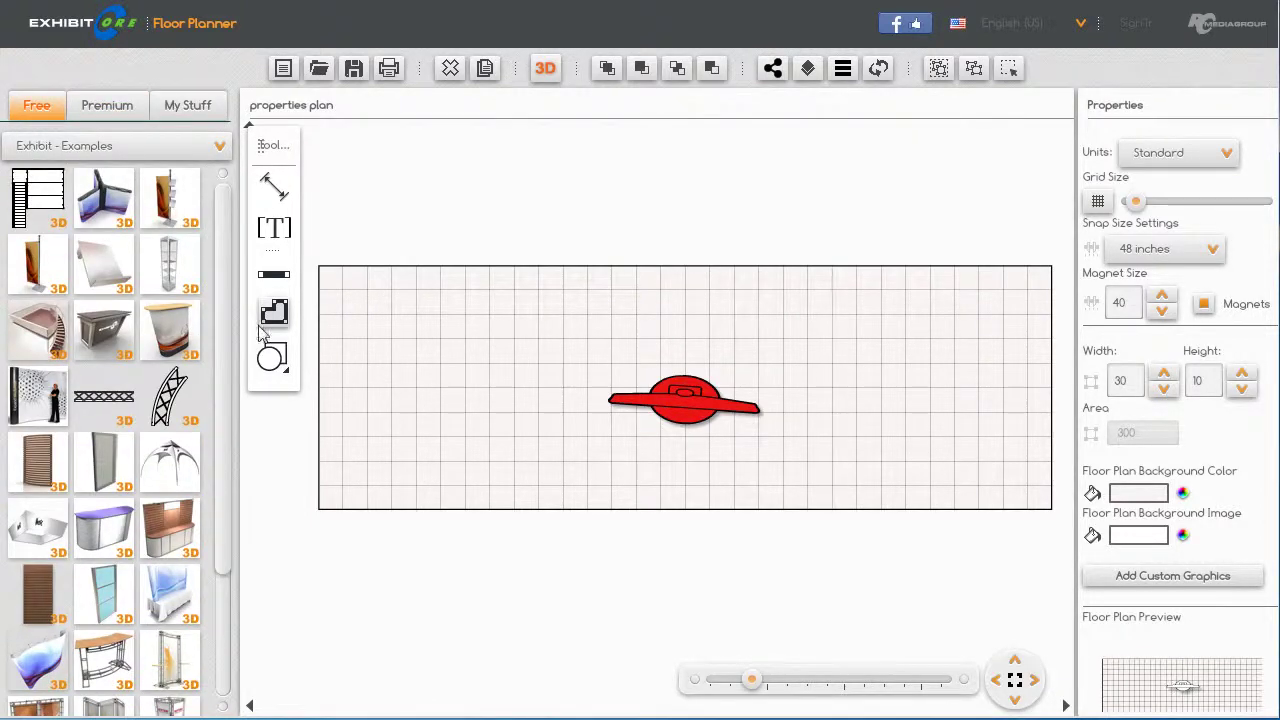
{"action": "left_click_drag", "start_coordinate": [167, 661], "coordinate": [480, 368]}
{"action": "left_click", "coordinate": [487, 390]}
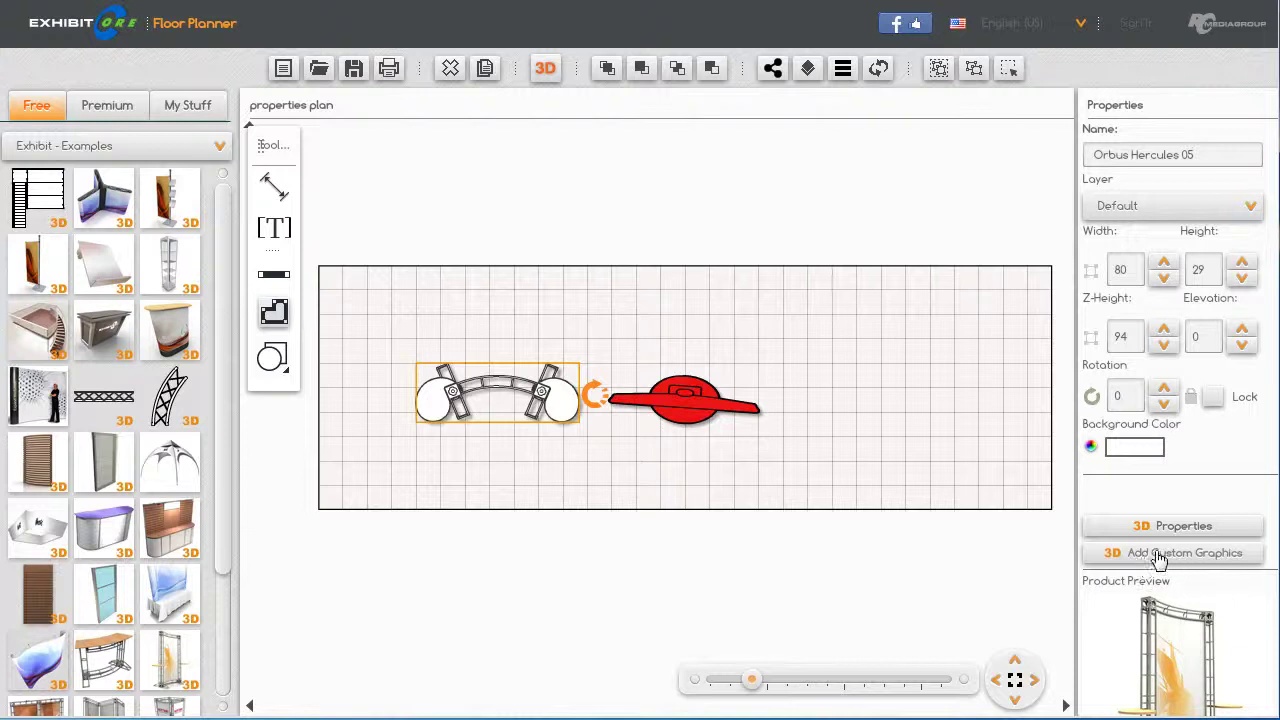
- Assign the flowers (512 X 295) image to Graphic 1 of the Orbus Hercules 05 exhibit
{"action": "left_click", "coordinate": [1186, 558]}
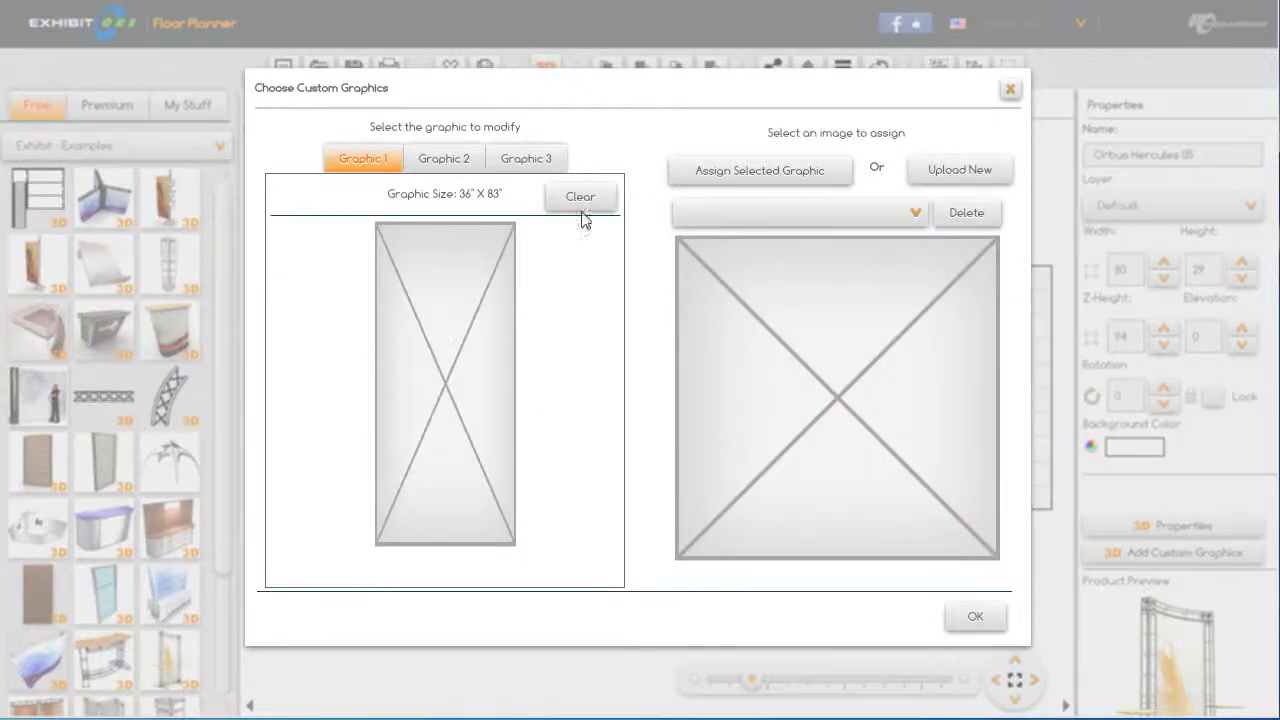
{"action": "left_click", "coordinate": [917, 214]}
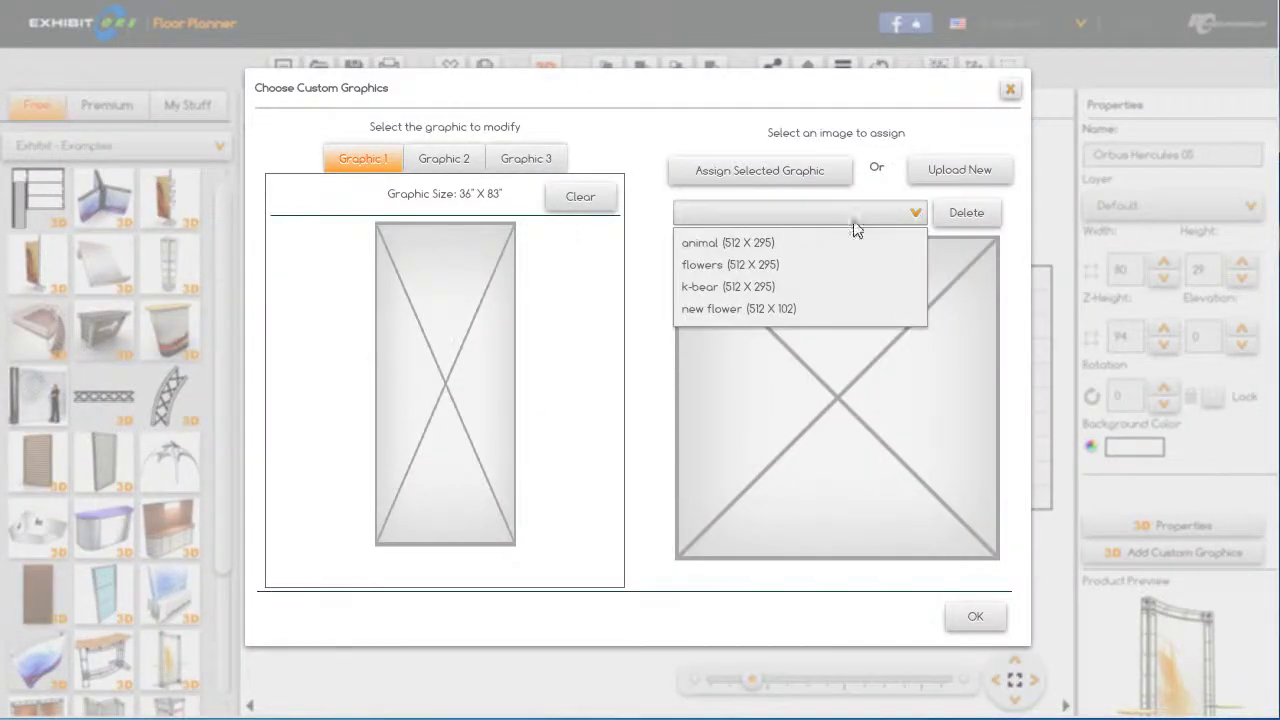
{"action": "left_click", "coordinate": [740, 266]}
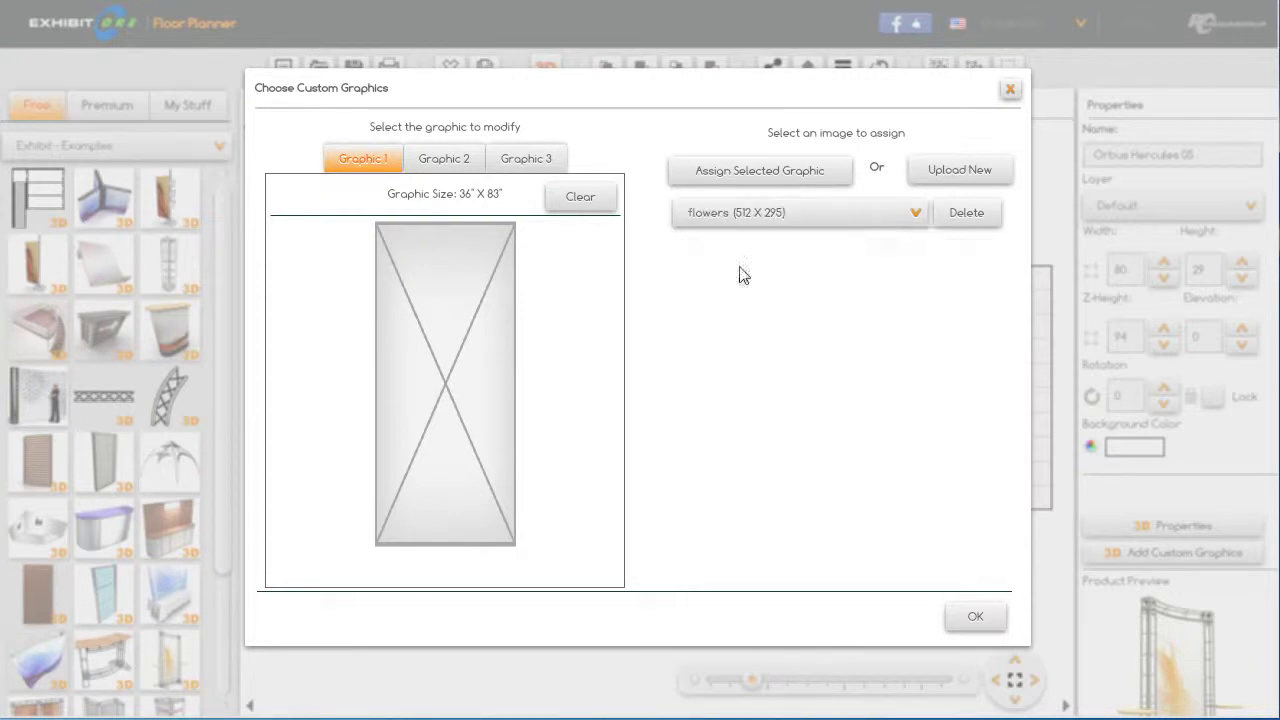
{"action": "left_click", "coordinate": [713, 176]}
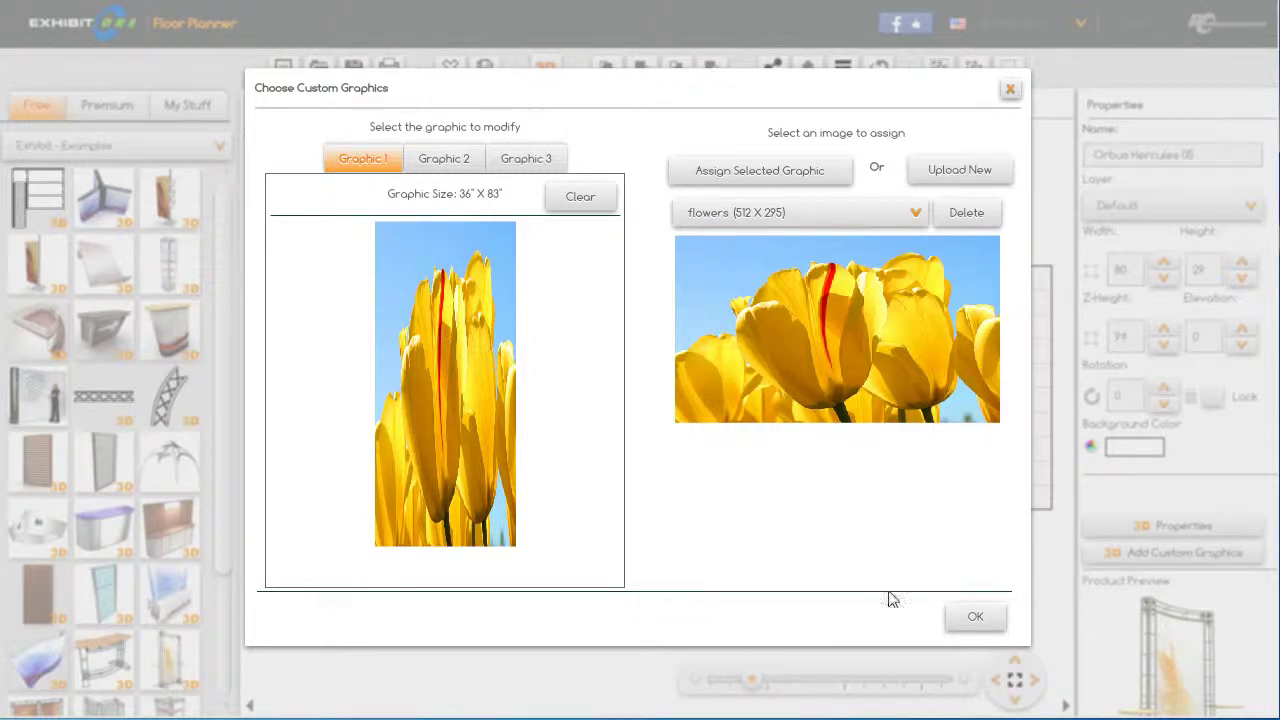
{"action": "left_click", "coordinate": [975, 616]}
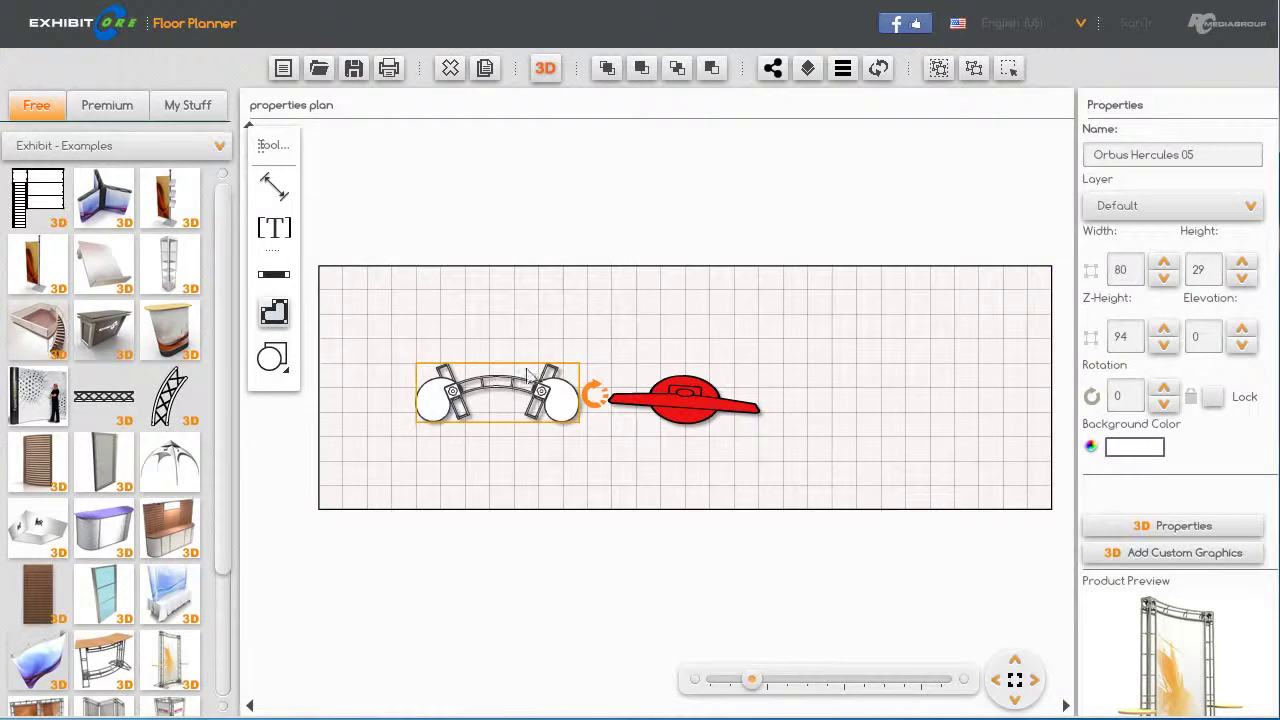
- Save the floor plan under its existing name and show the exhibit with its flowers graphic in the 3D viewer
{"action": "left_click", "coordinate": [353, 68]}
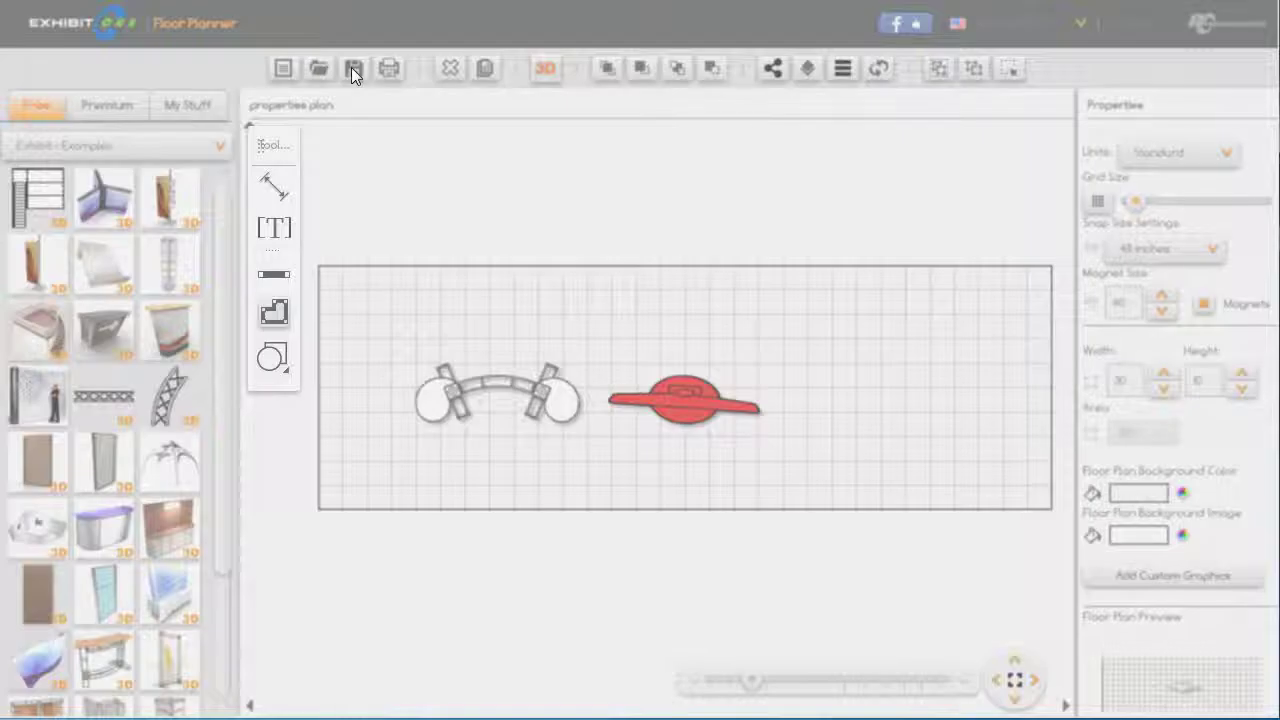
{"action": "left_click", "coordinate": [615, 475]}
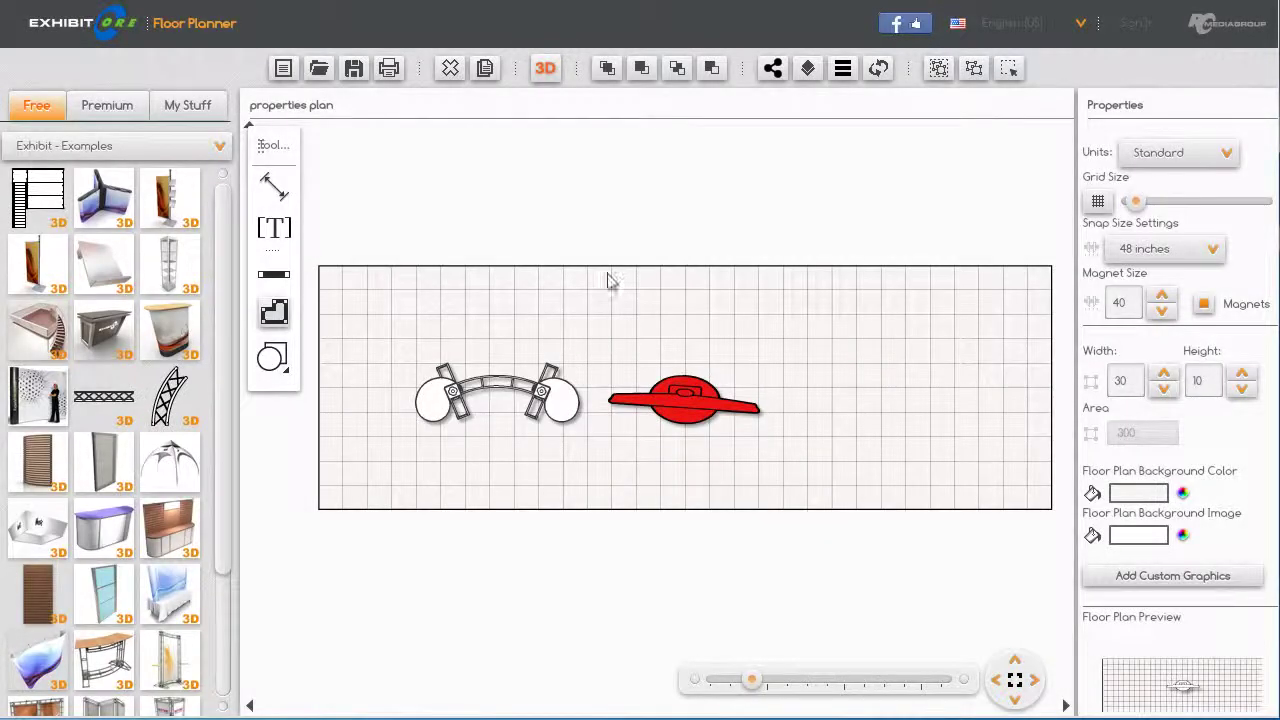
{"action": "left_click", "coordinate": [545, 70]}
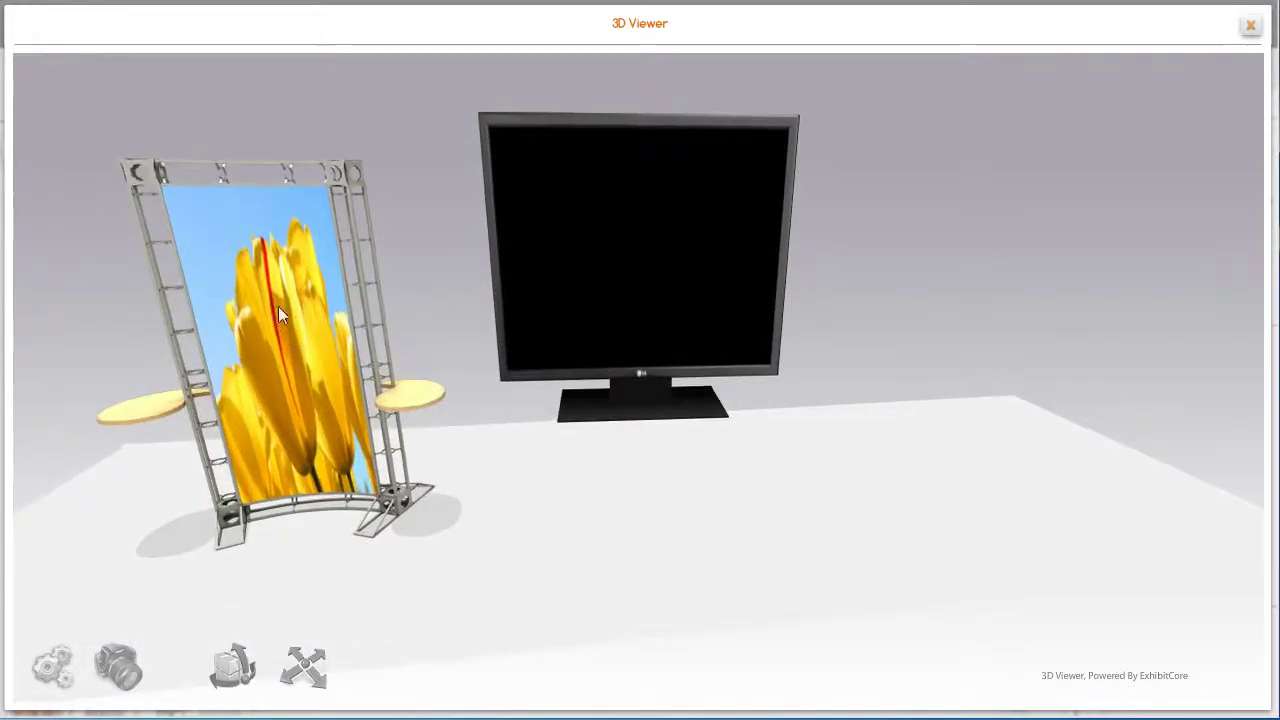
- Turn on Animate Screens to preview the LCD video beside the exhibit, and close the 3D viewer
{"action": "left_click", "coordinate": [45, 667]}
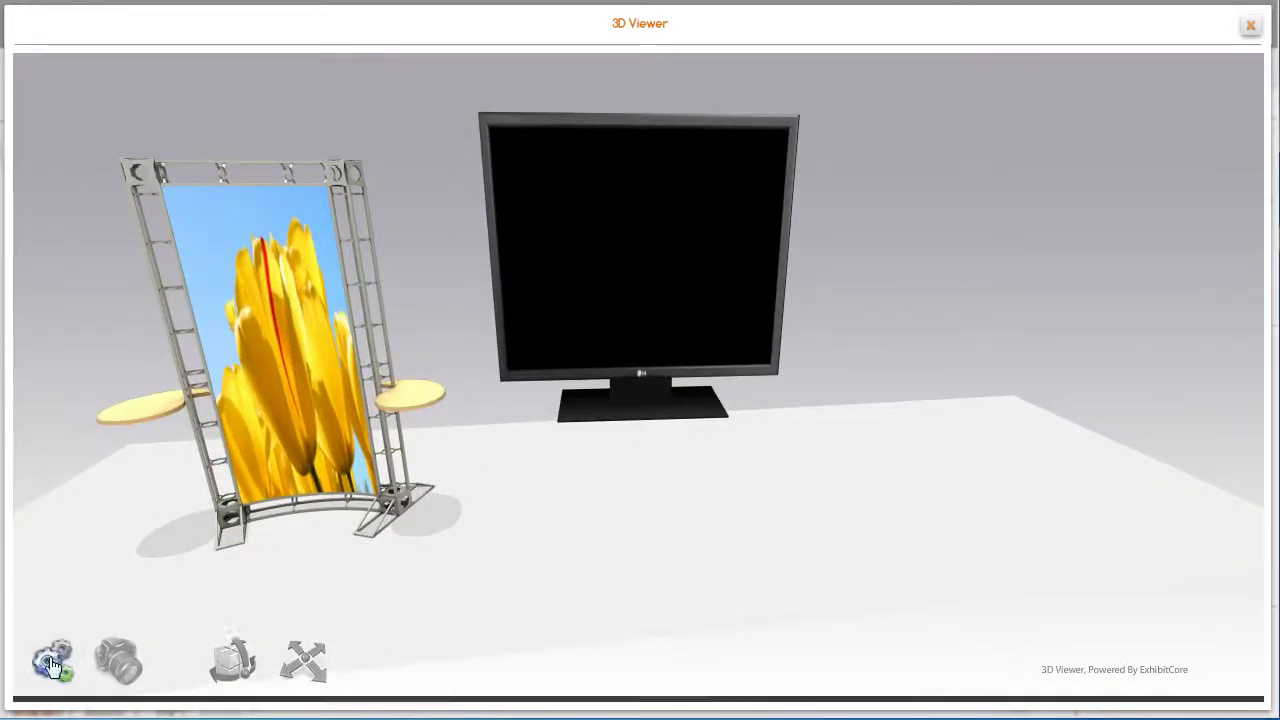
{"action": "left_click", "coordinate": [460, 657]}
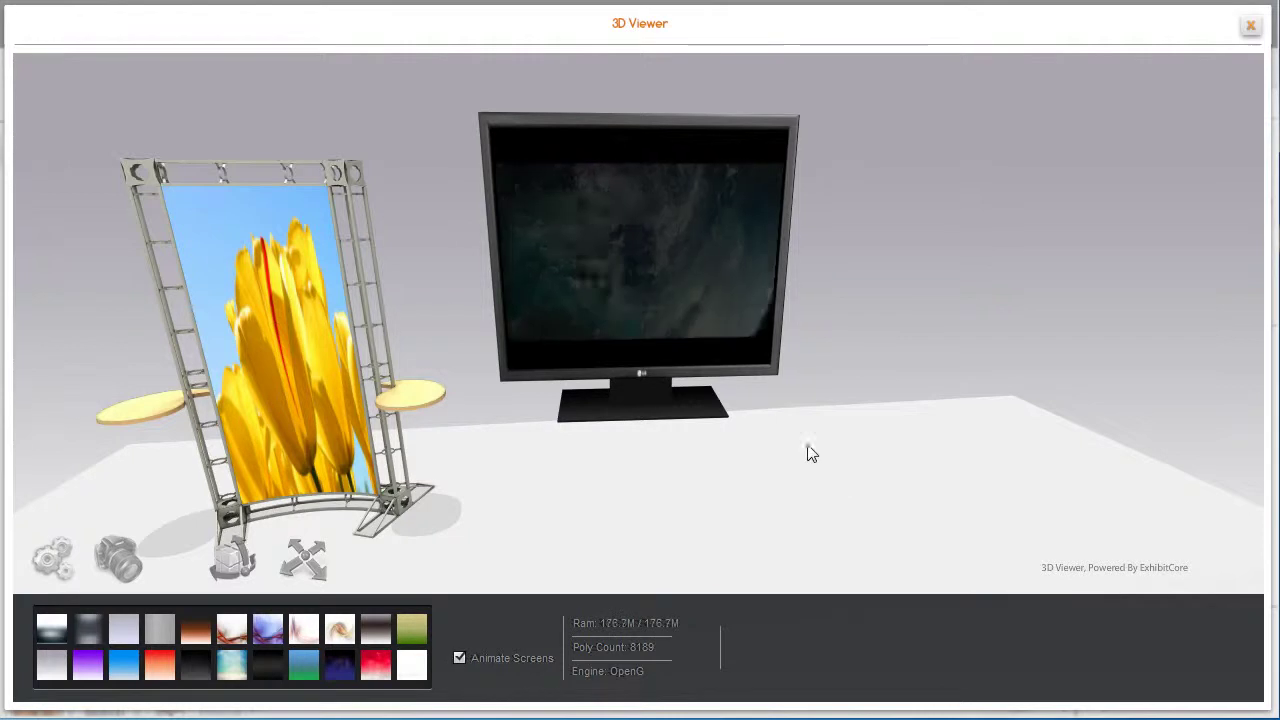
{"action": "scroll", "coordinate": [808, 451], "scroll_direction": "down", "scroll_amount": 3}
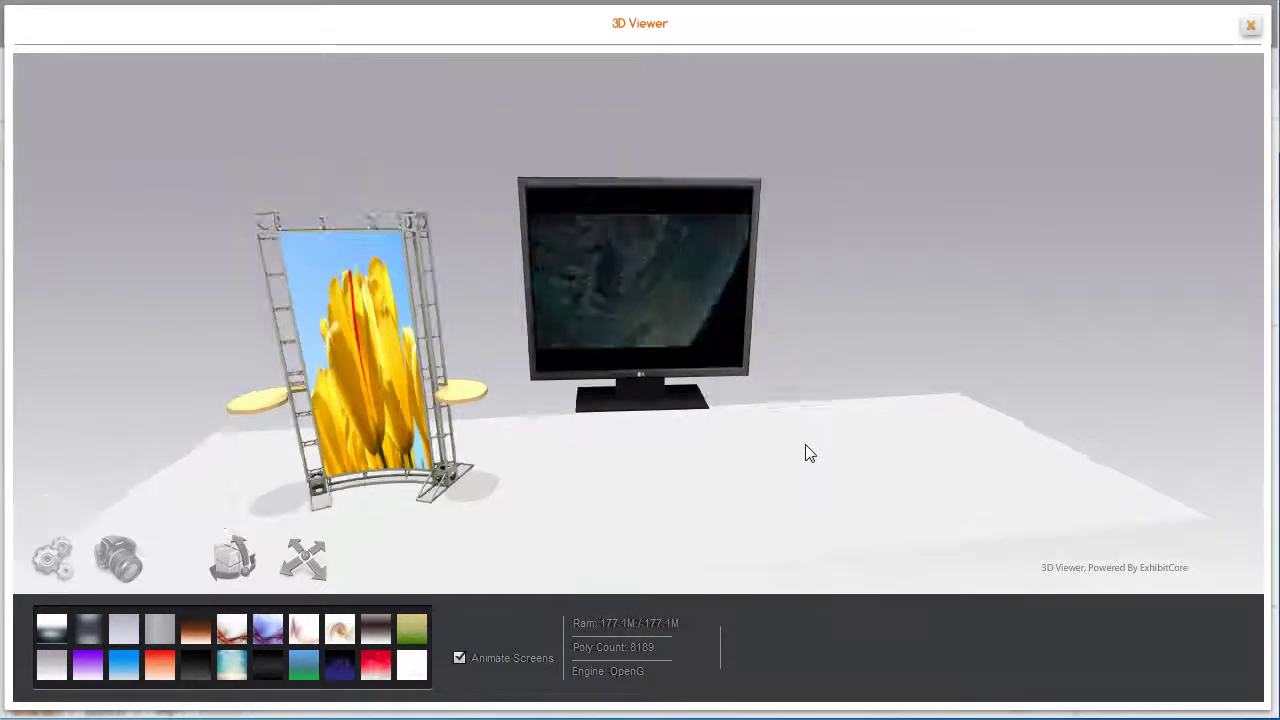
{"action": "left_click", "coordinate": [1249, 27]}
- Replace Graphic 1 of the Orbus Hercules 05 exhibit with the animal (512 X 295) image
{"action": "left_click", "coordinate": [521, 428]}
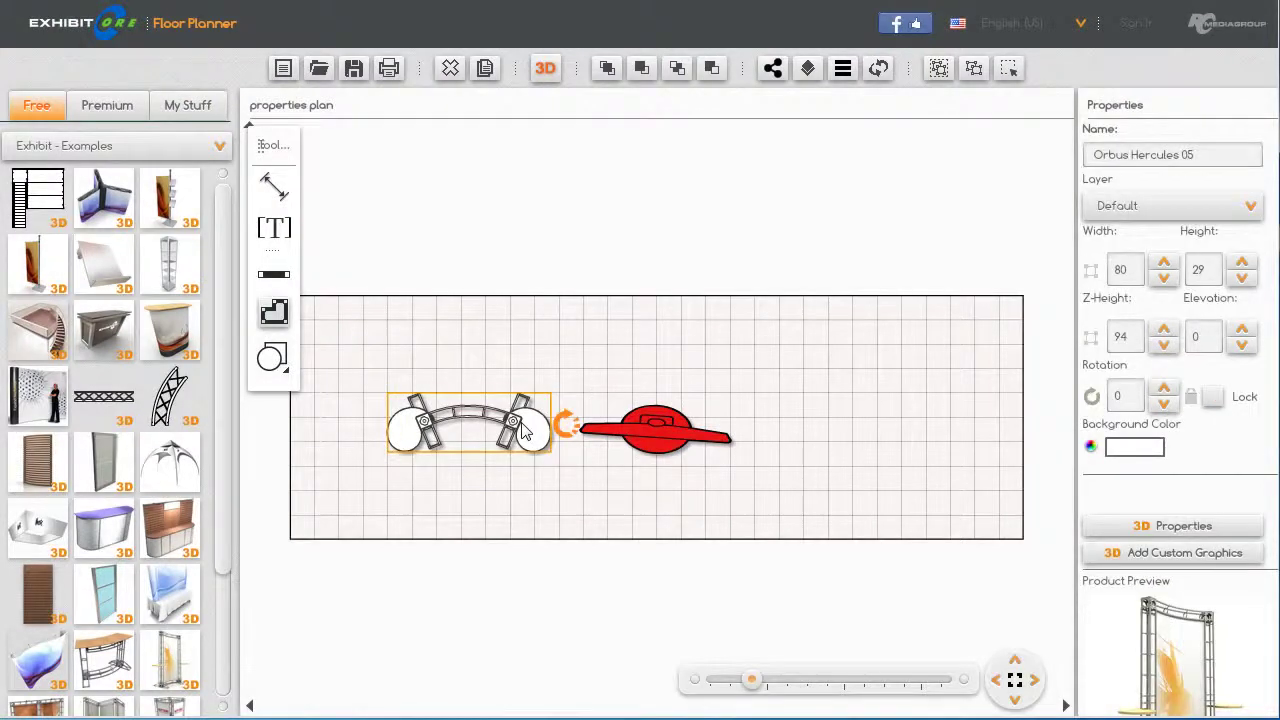
{"action": "left_click", "coordinate": [1176, 553]}
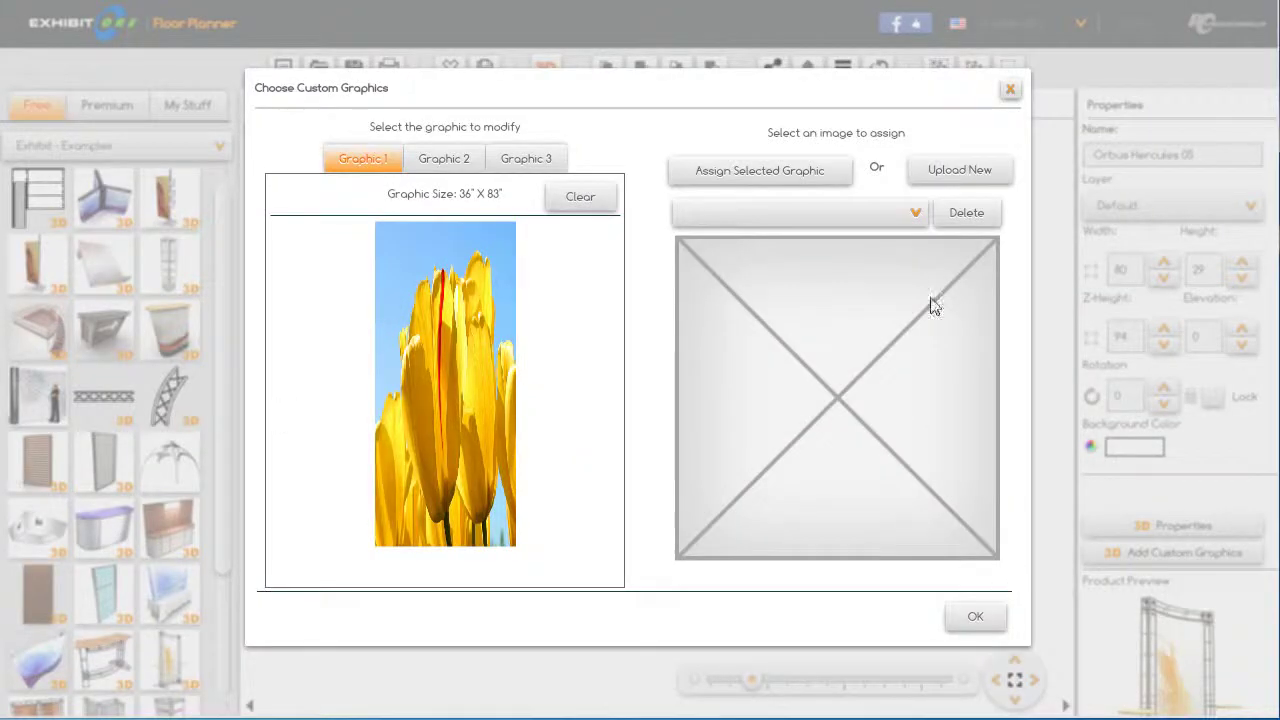
{"action": "left_click", "coordinate": [916, 214]}
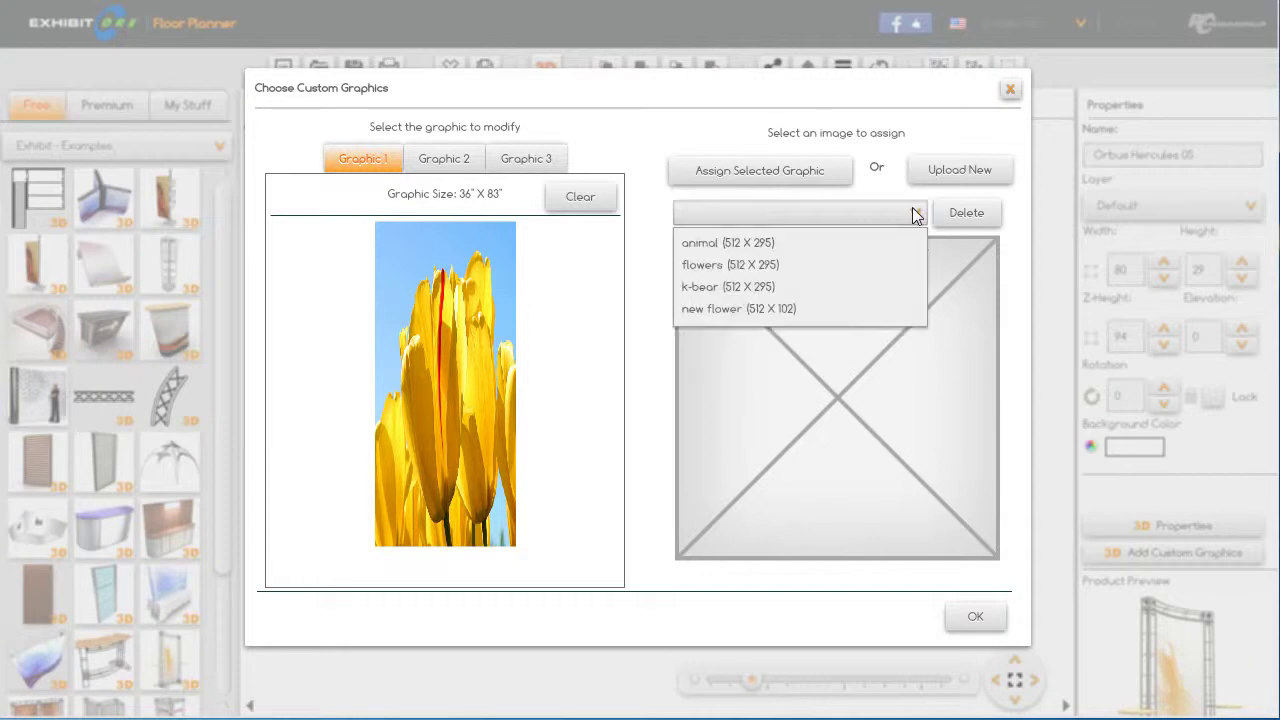
{"action": "left_click", "coordinate": [731, 311]}
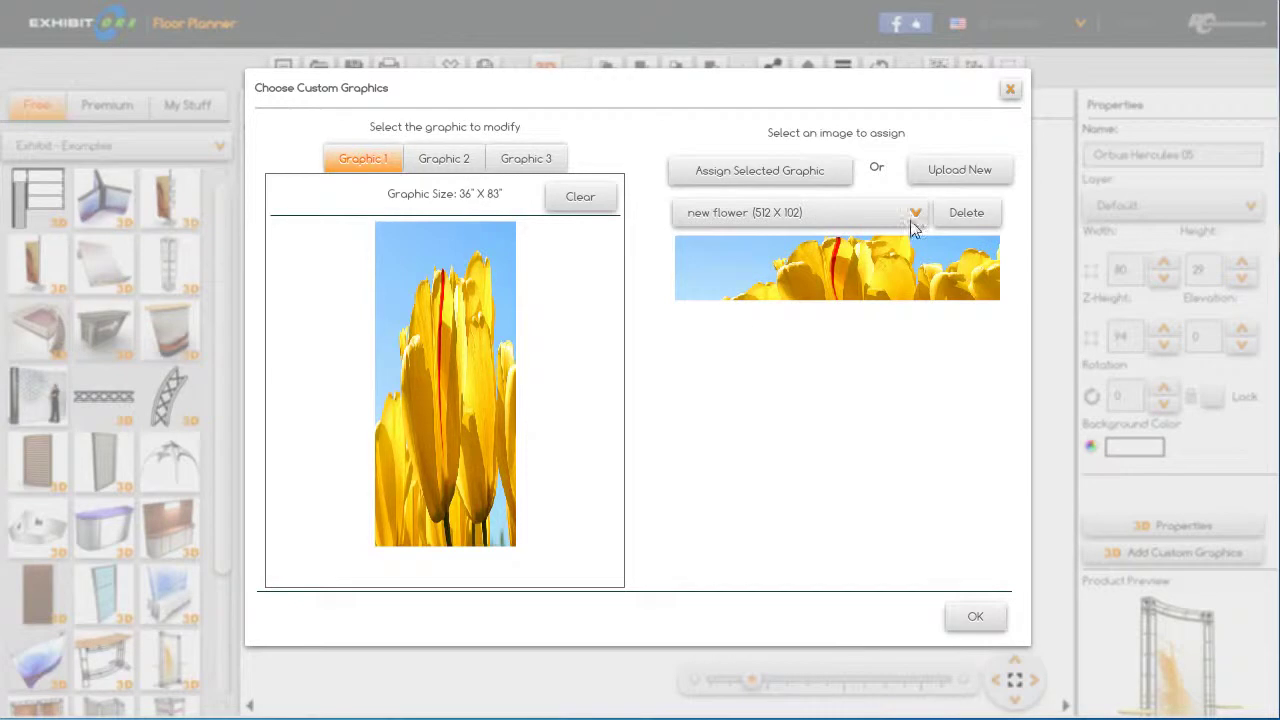
{"action": "left_click", "coordinate": [914, 222]}
{"action": "left_click", "coordinate": [757, 324]}
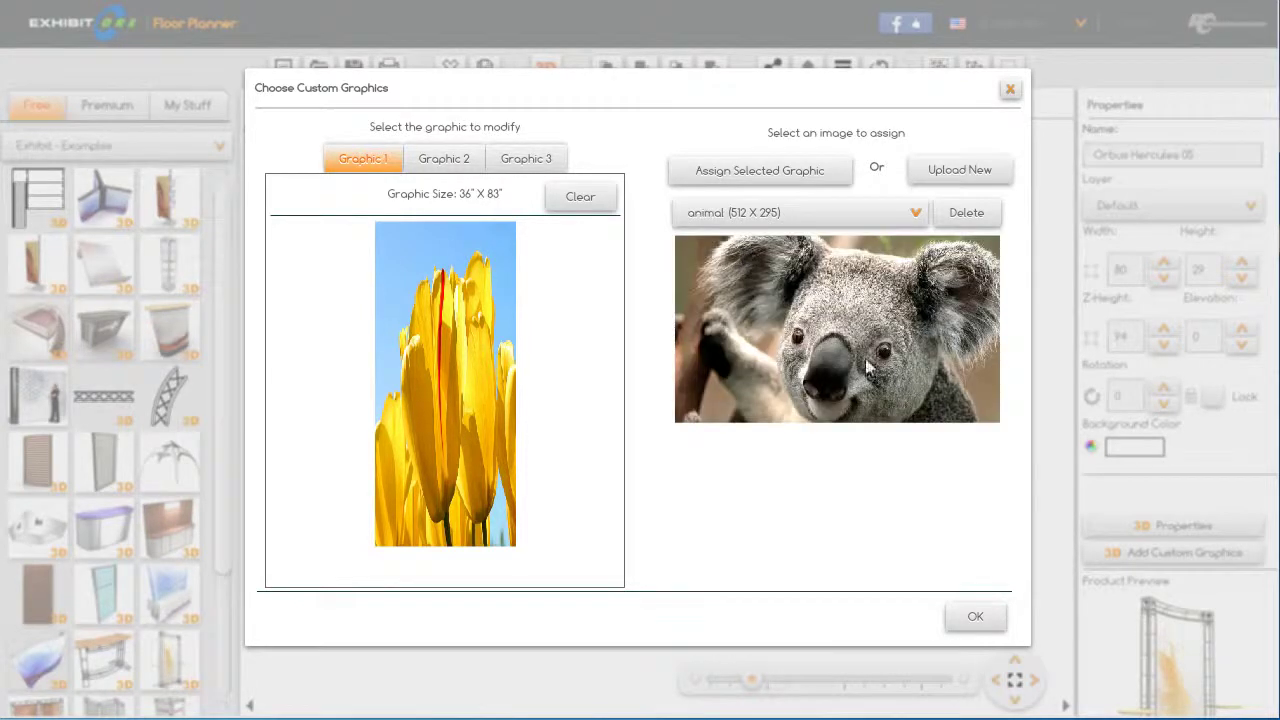
{"action": "left_click", "coordinate": [790, 172]}
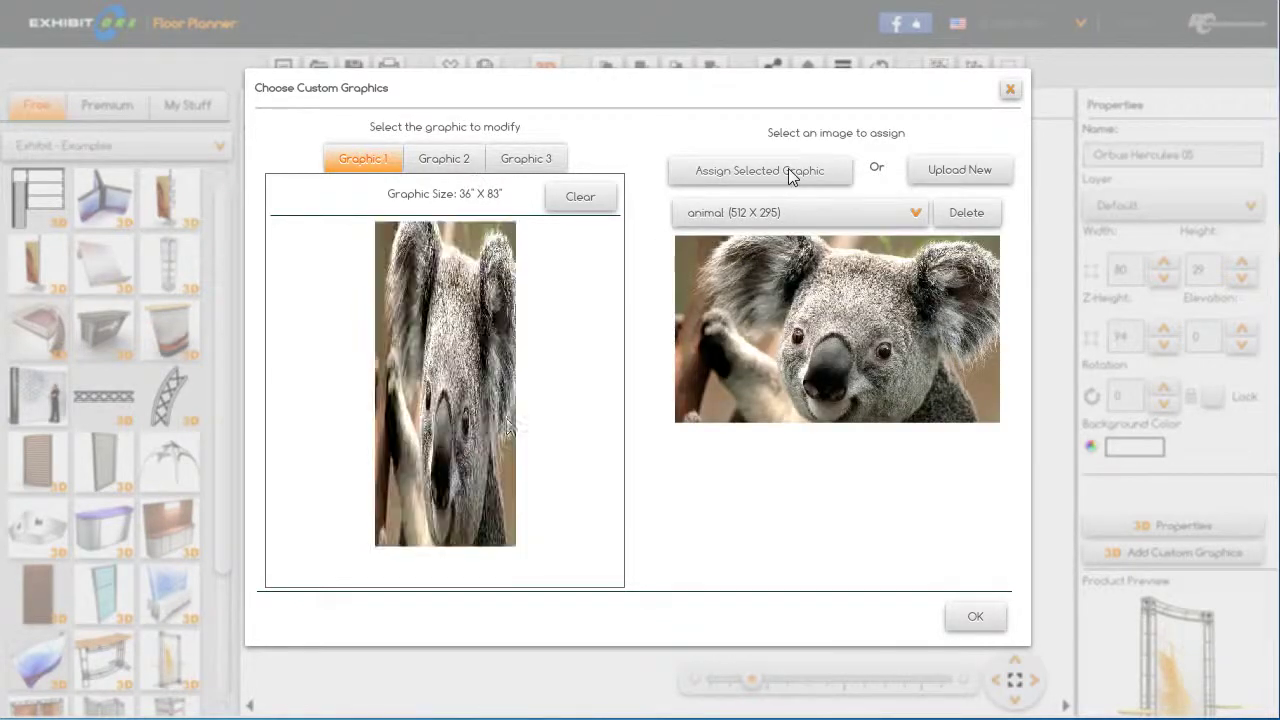
{"action": "left_click", "coordinate": [975, 615]}
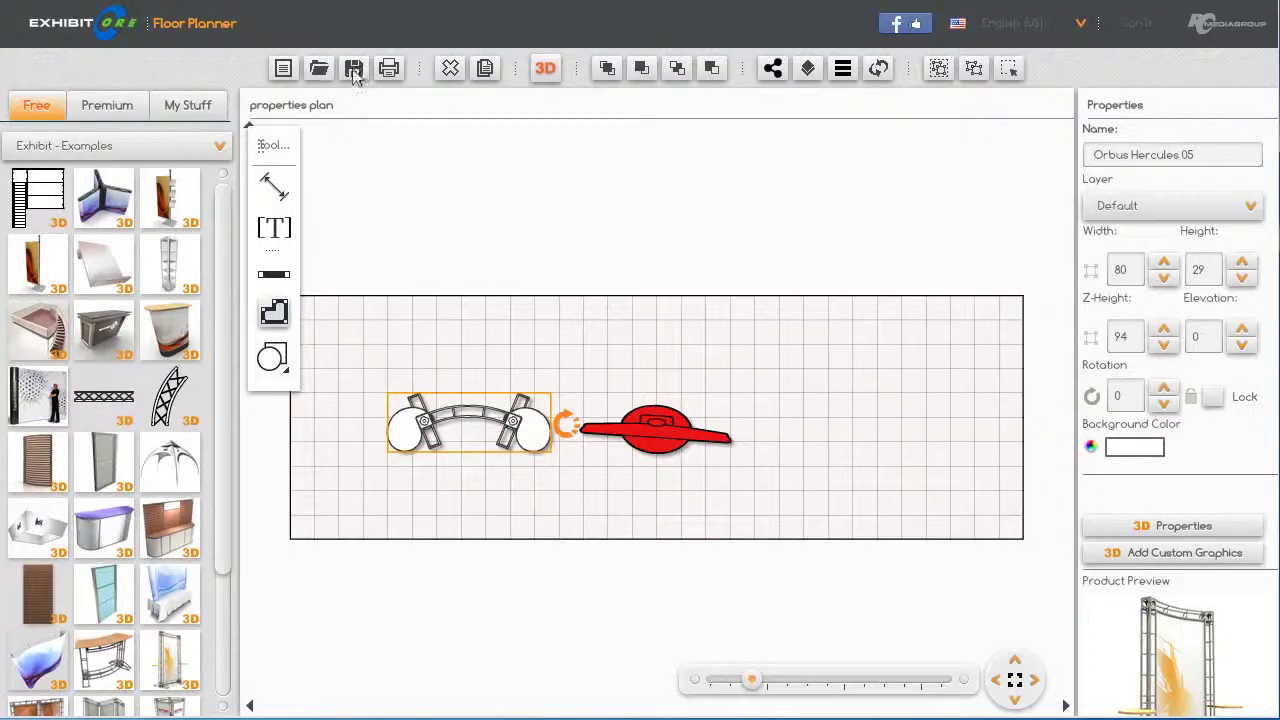
- Save the floor plan under its existing name, check the exhibit's koala graphic in the 3D viewer, and reselect the exhibit on the plan
{"action": "left_click", "coordinate": [354, 72]}
{"action": "left_click", "coordinate": [616, 478]}
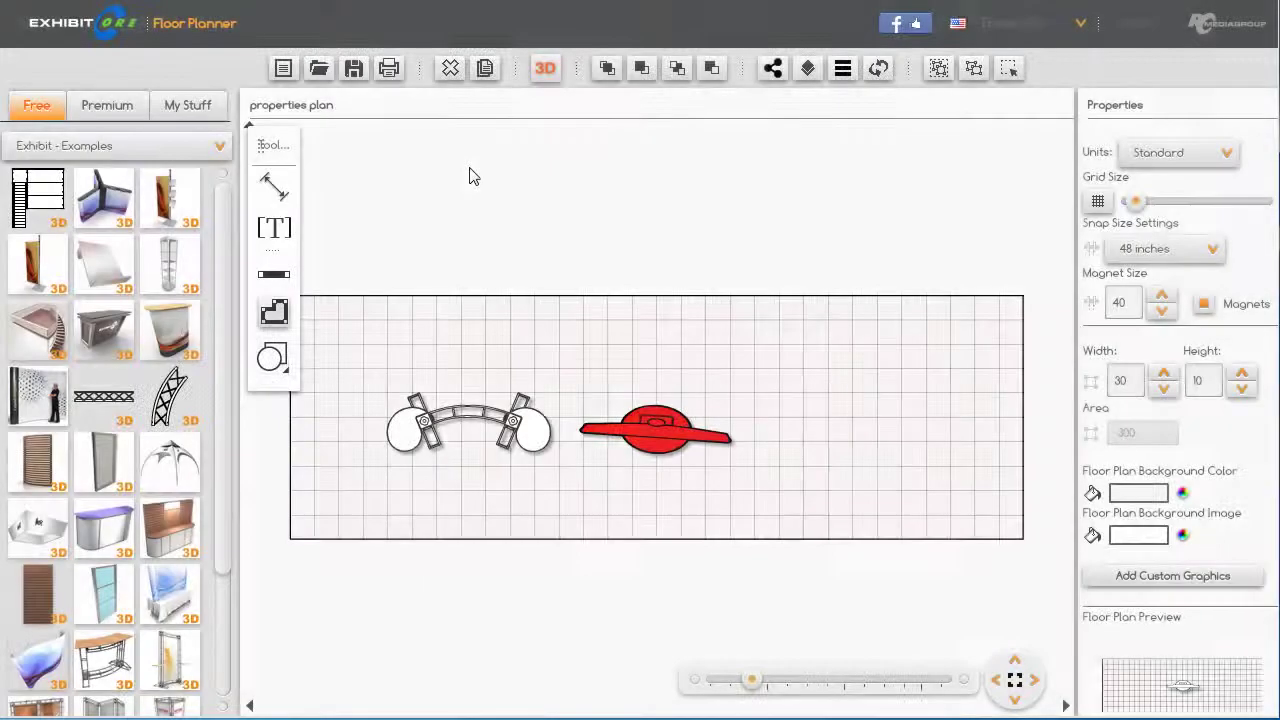
{"action": "left_click", "coordinate": [543, 70]}
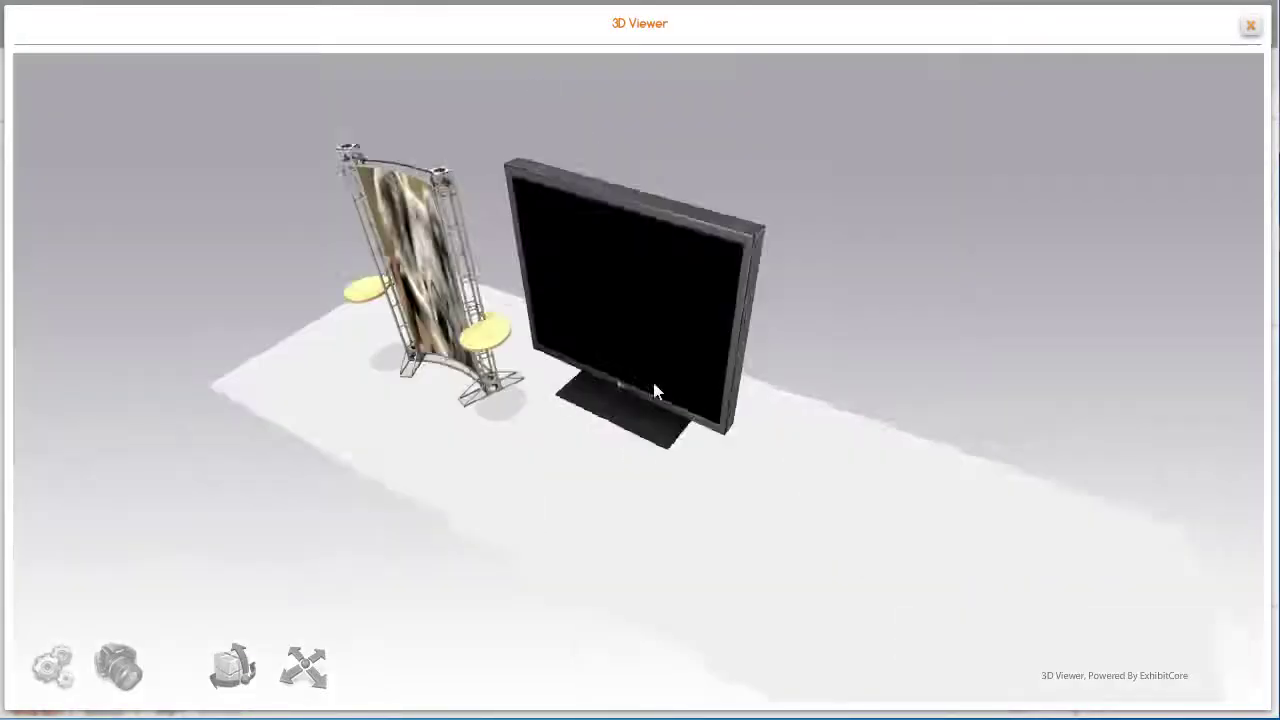
{"action": "left_click_drag", "start_coordinate": [755, 390], "coordinate": [651, 405]}
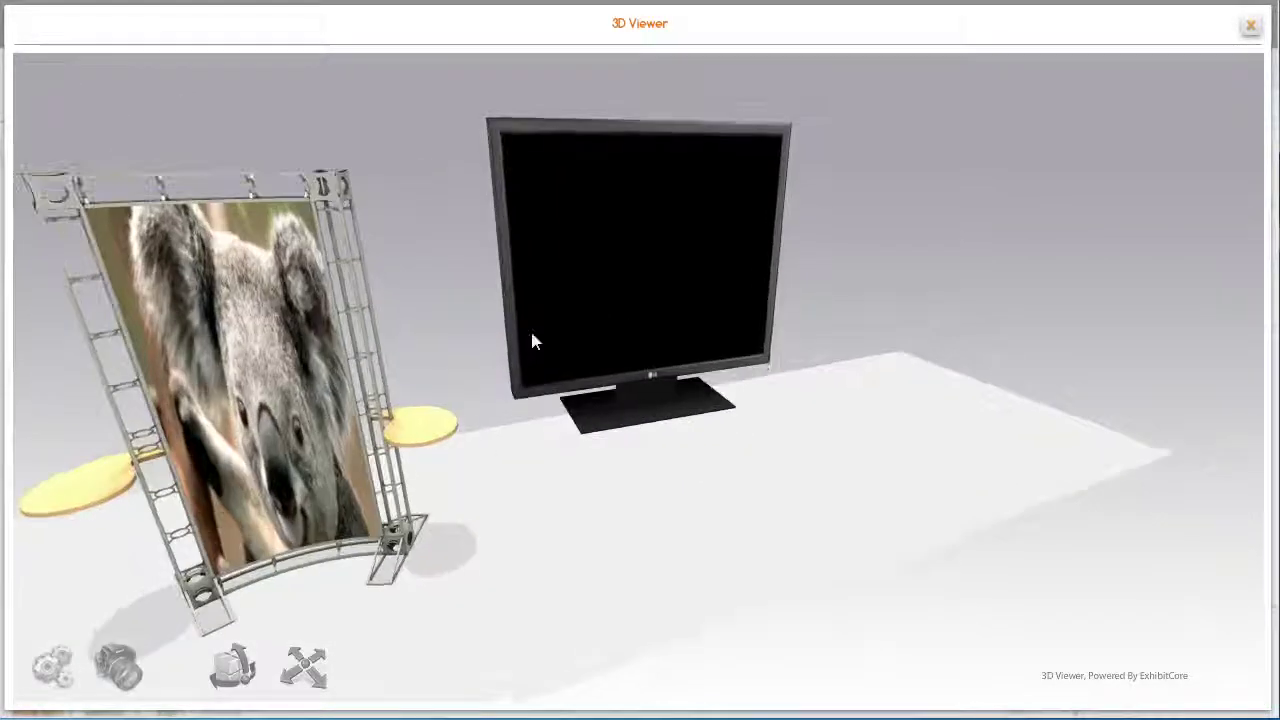
{"action": "left_click", "coordinate": [1252, 32]}
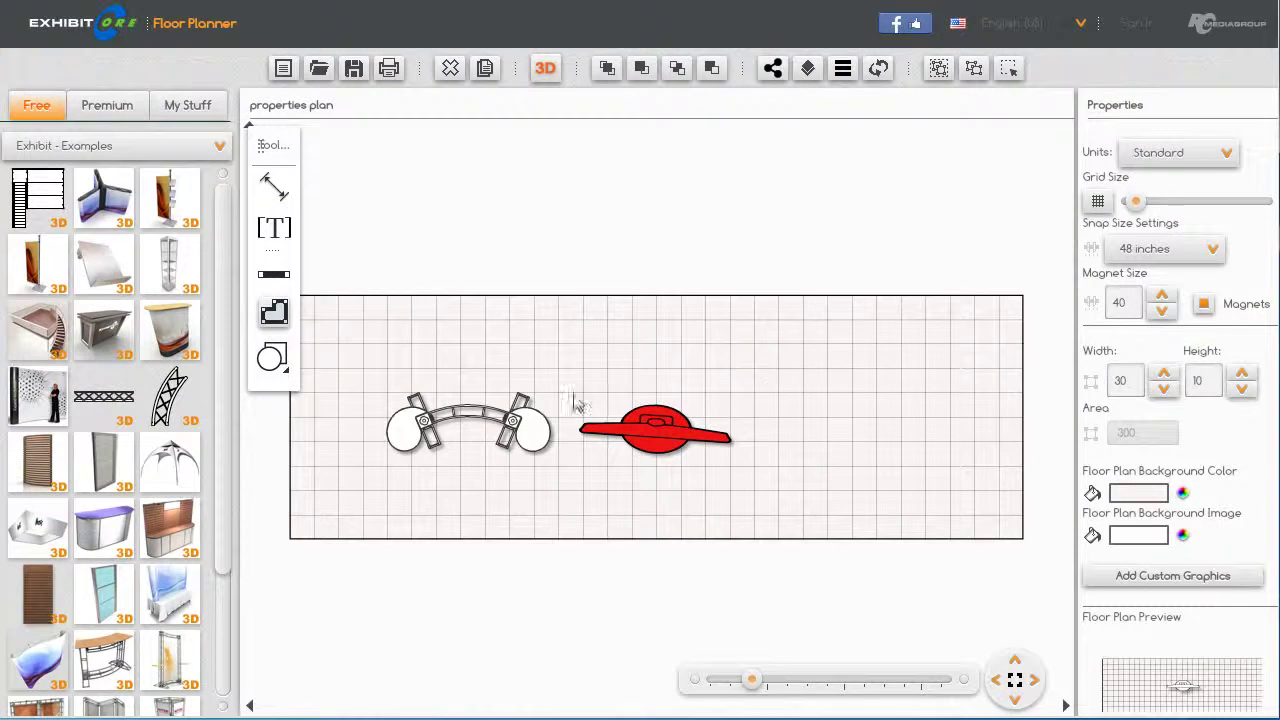
{"action": "left_click", "coordinate": [533, 428]}
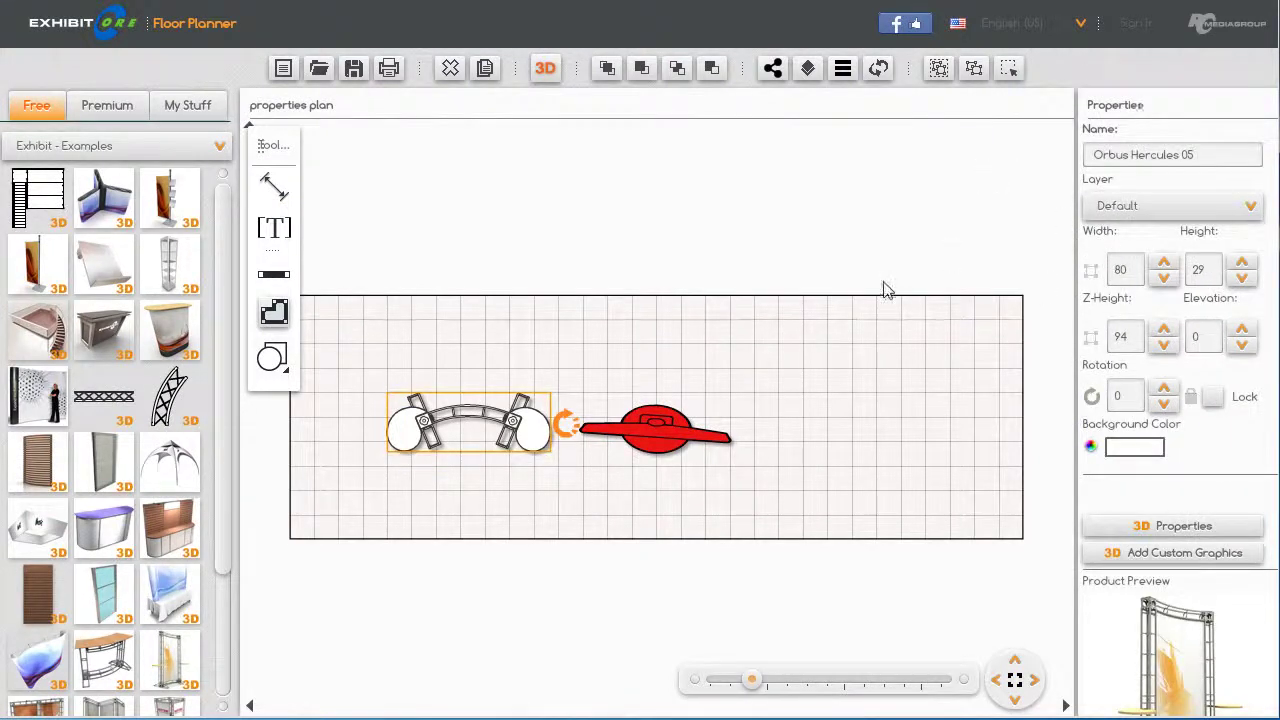